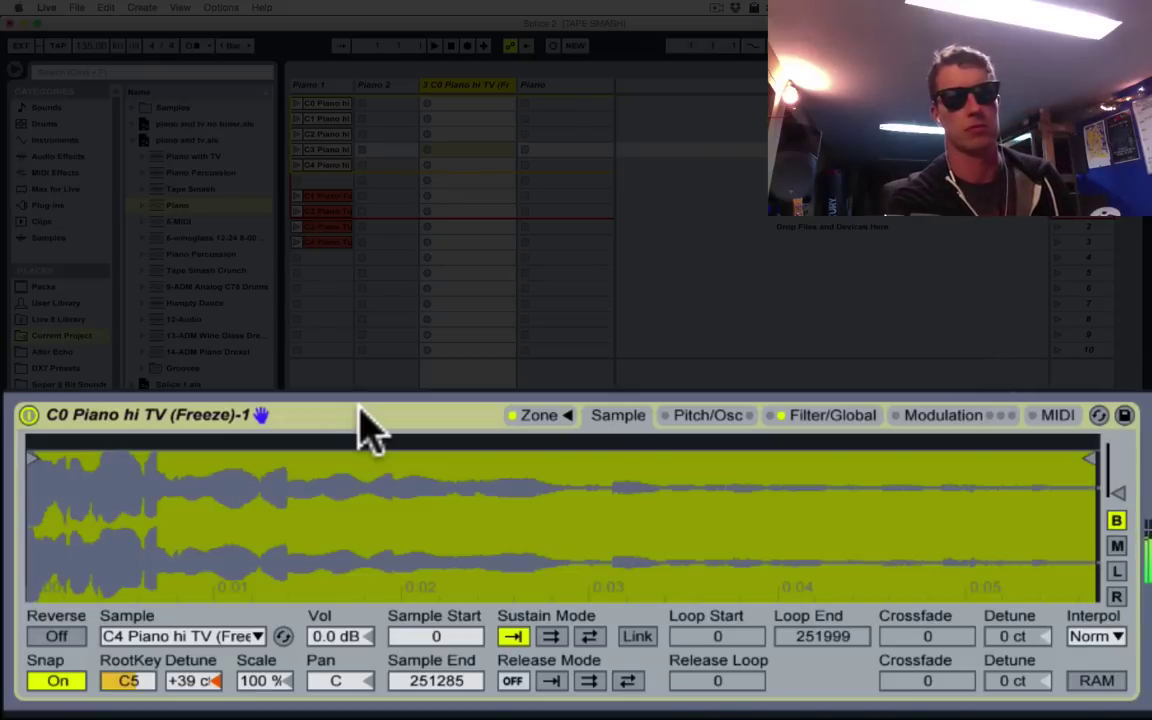
Raise the C0 Piano hi TV sampler's volume envelope Release to 969 ms
left_click(825, 416)
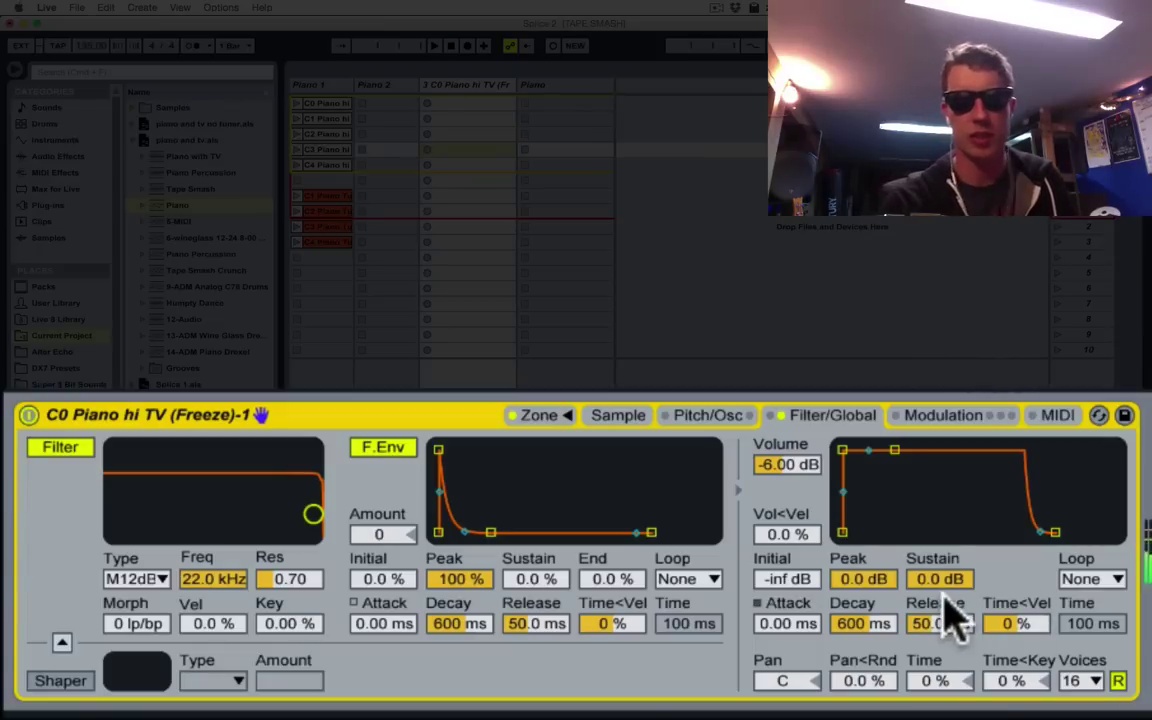
mouse_move(938, 630)
left_mouse_down()
mouse_move(938, 585)
mouse_move(938, 625)
left_mouse_up()
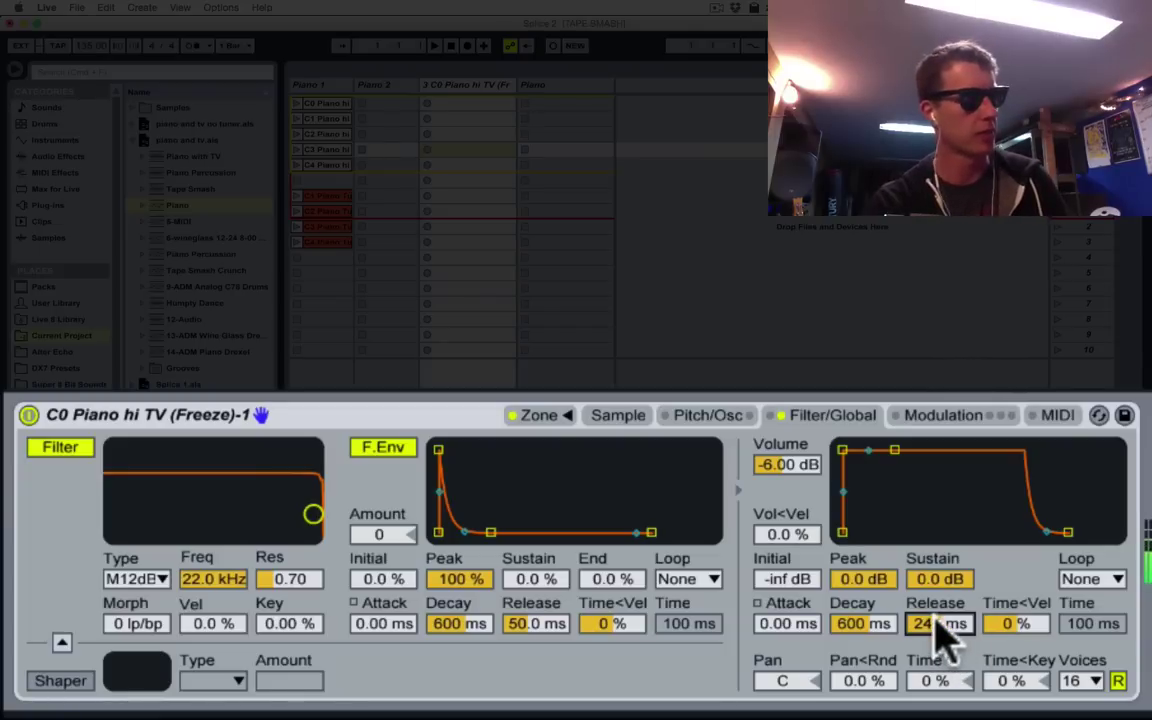
scroll(945, 636, "up", 5)
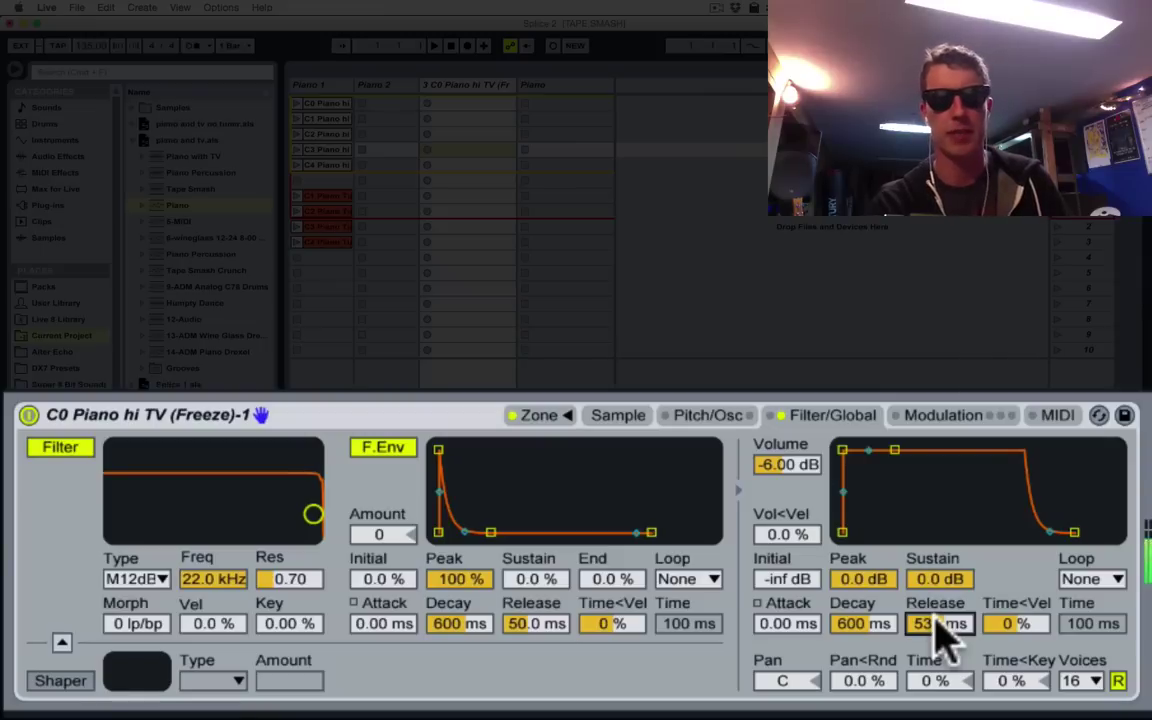
mouse_move(945, 636)
left_mouse_down()
mouse_move(945, 590)
mouse_move(938, 620)
left_mouse_up()
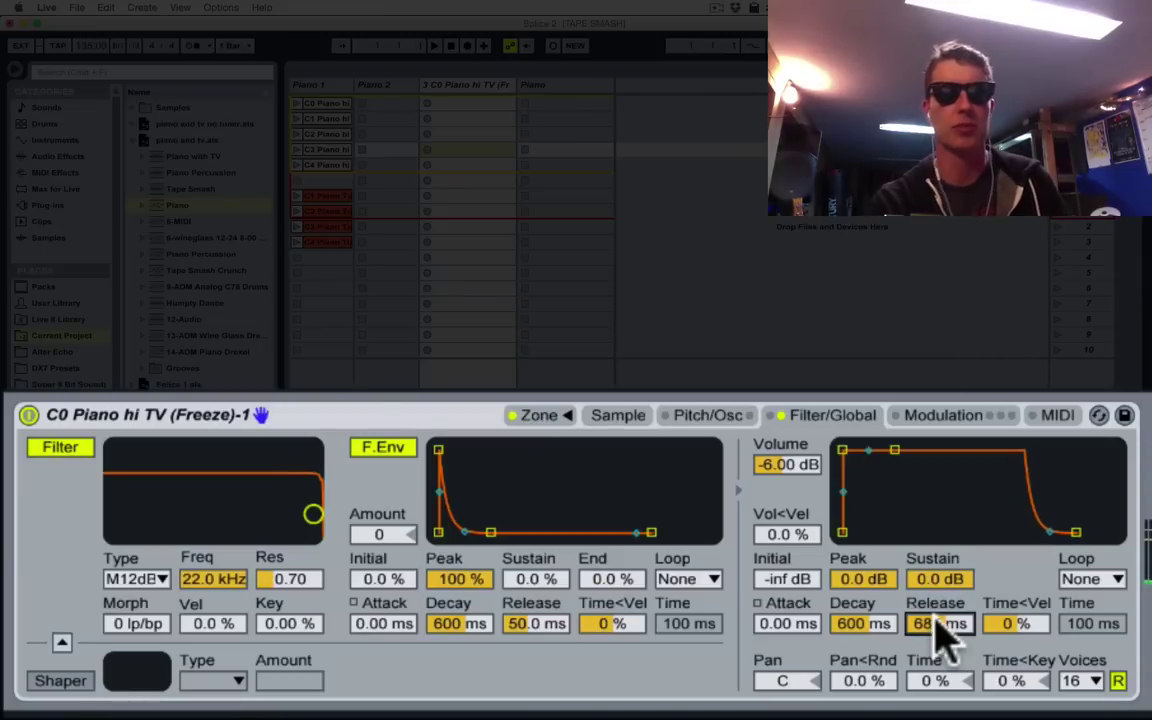
left_click_drag(945, 636, 945, 700)
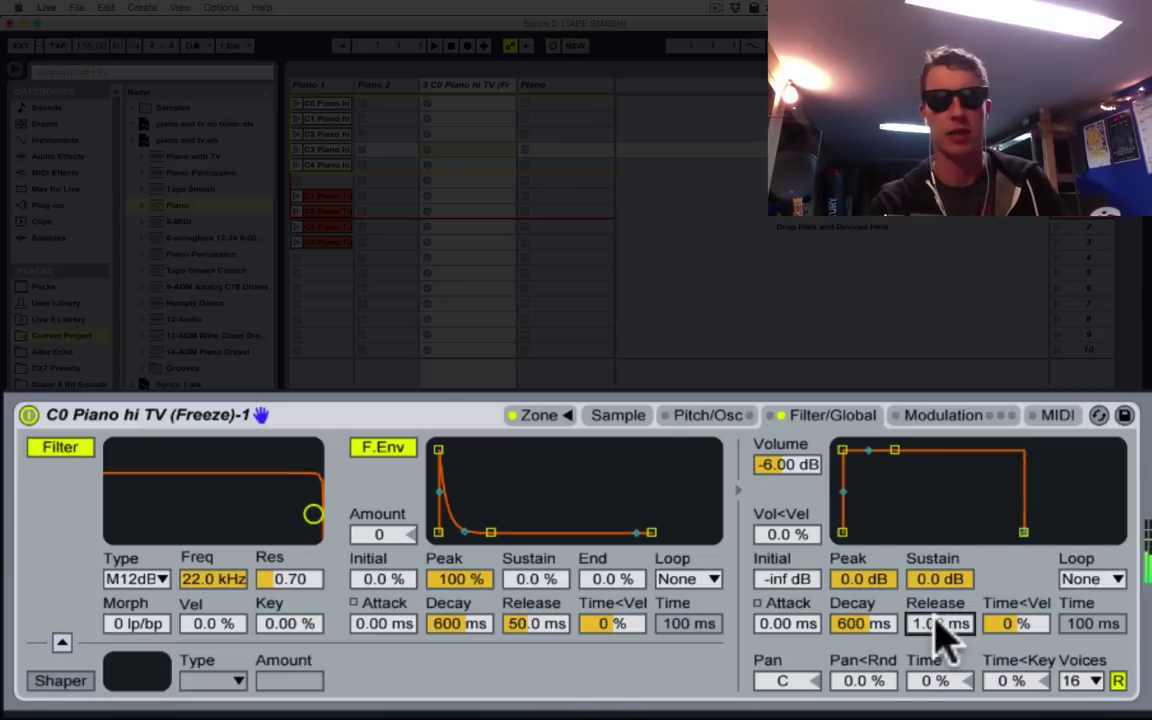
mouse_move(938, 622)
left_mouse_down()
mouse_move(938, 535)
mouse_move(943, 636)
left_mouse_up()
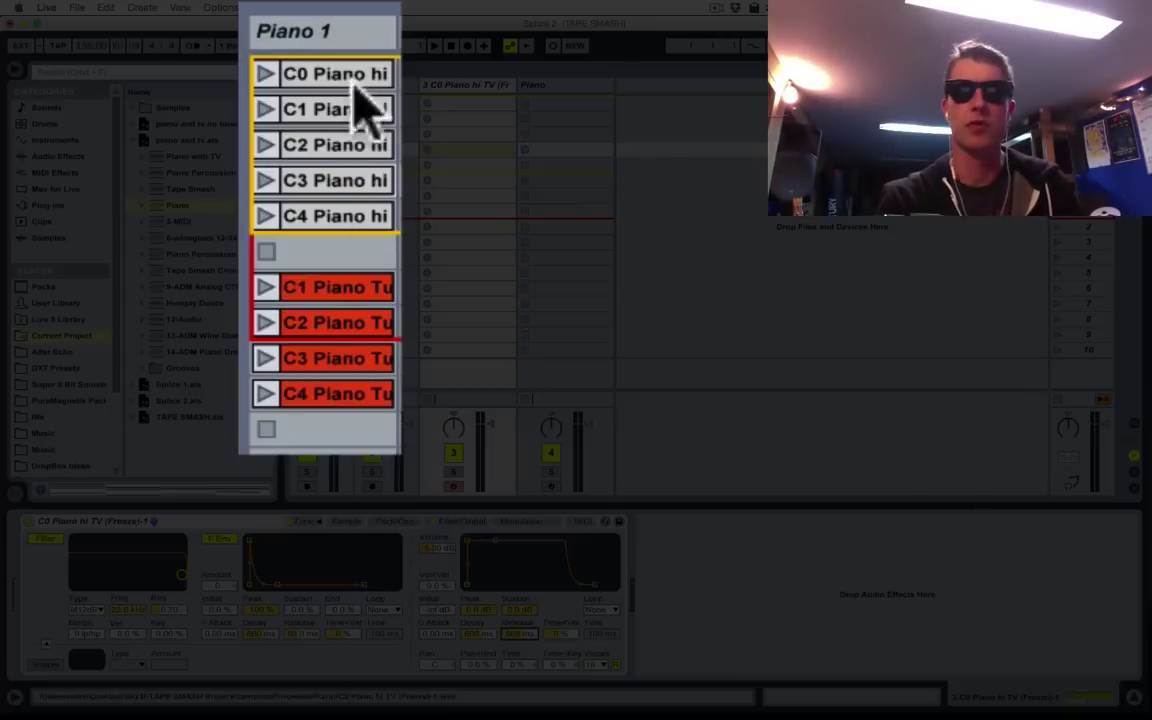
Audition the C1–C4 Piano Tuned clips, then display the Piano track's four-zone sampler
left_click(342, 334)
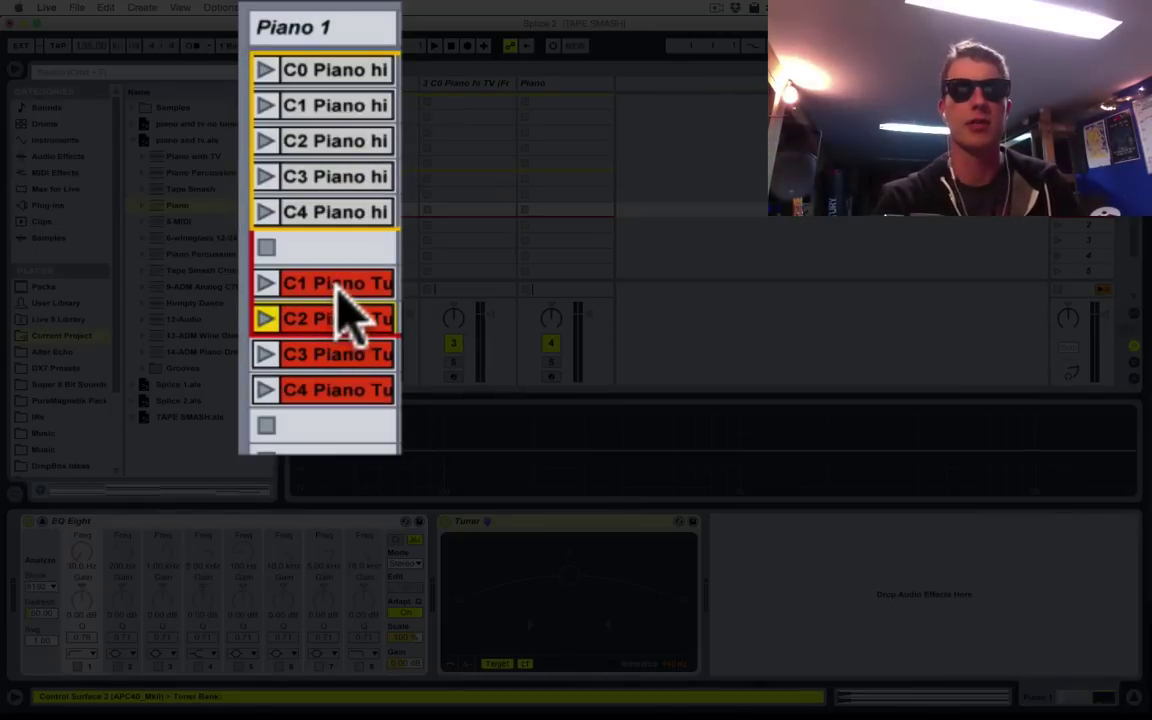
left_click(336, 312)
left_click(336, 348)
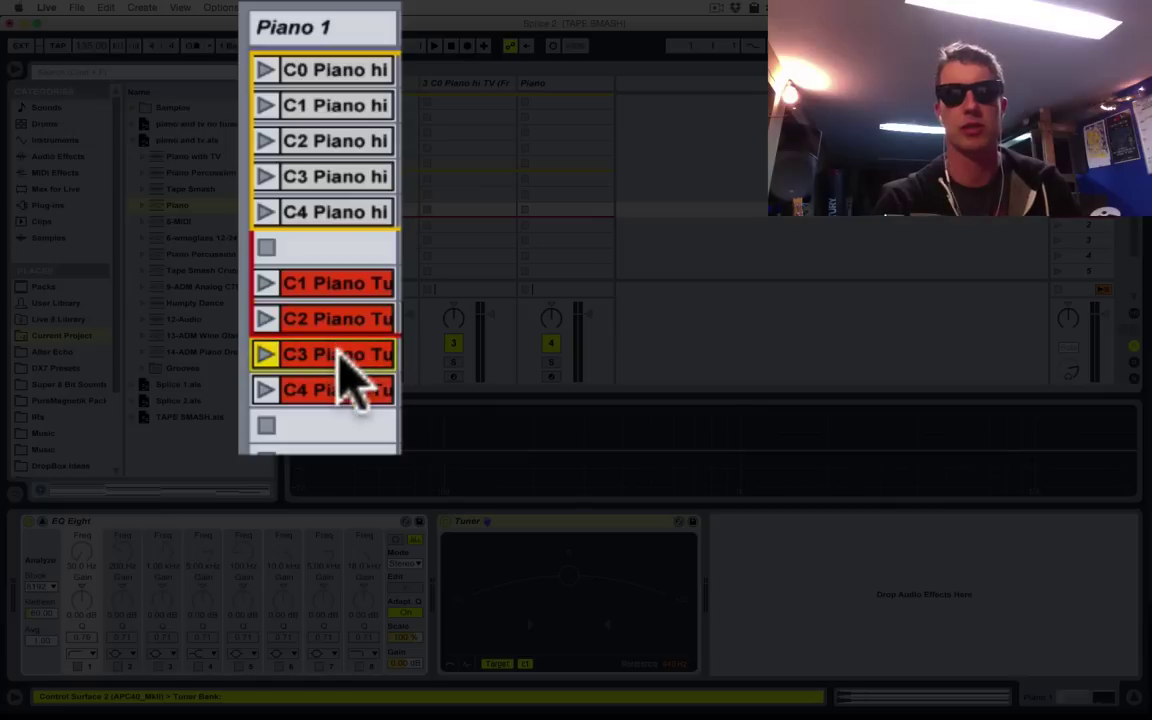
left_click(345, 392)
left_click(347, 322)
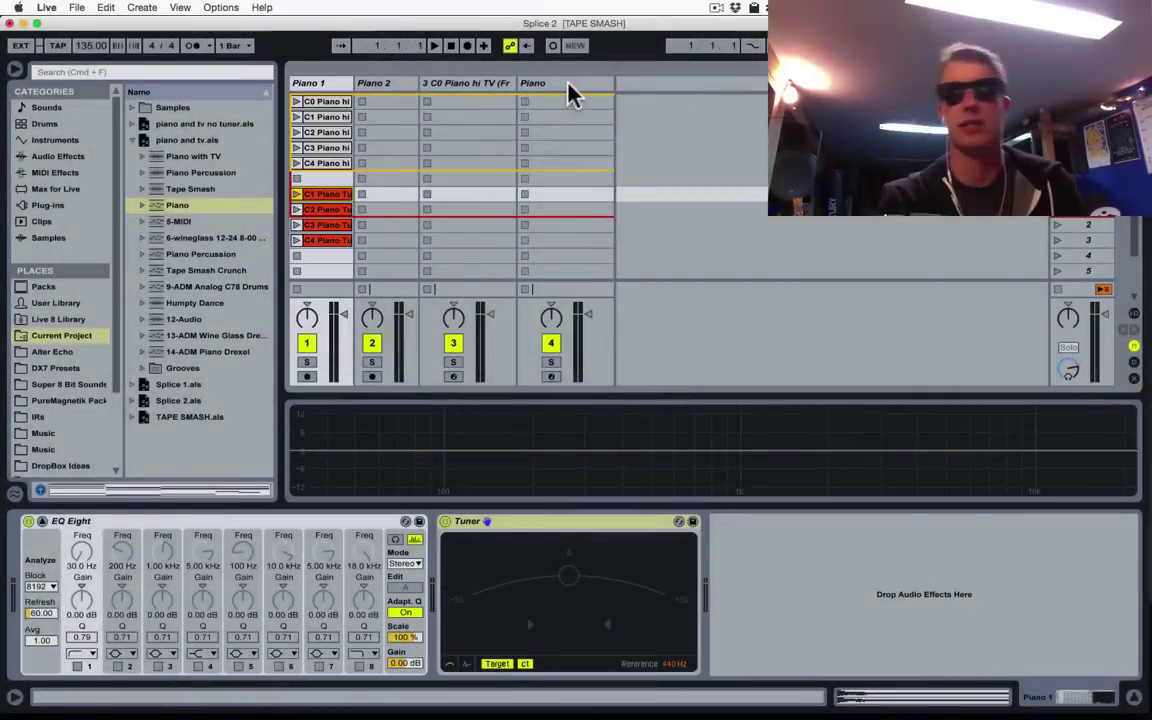
left_click(567, 87)
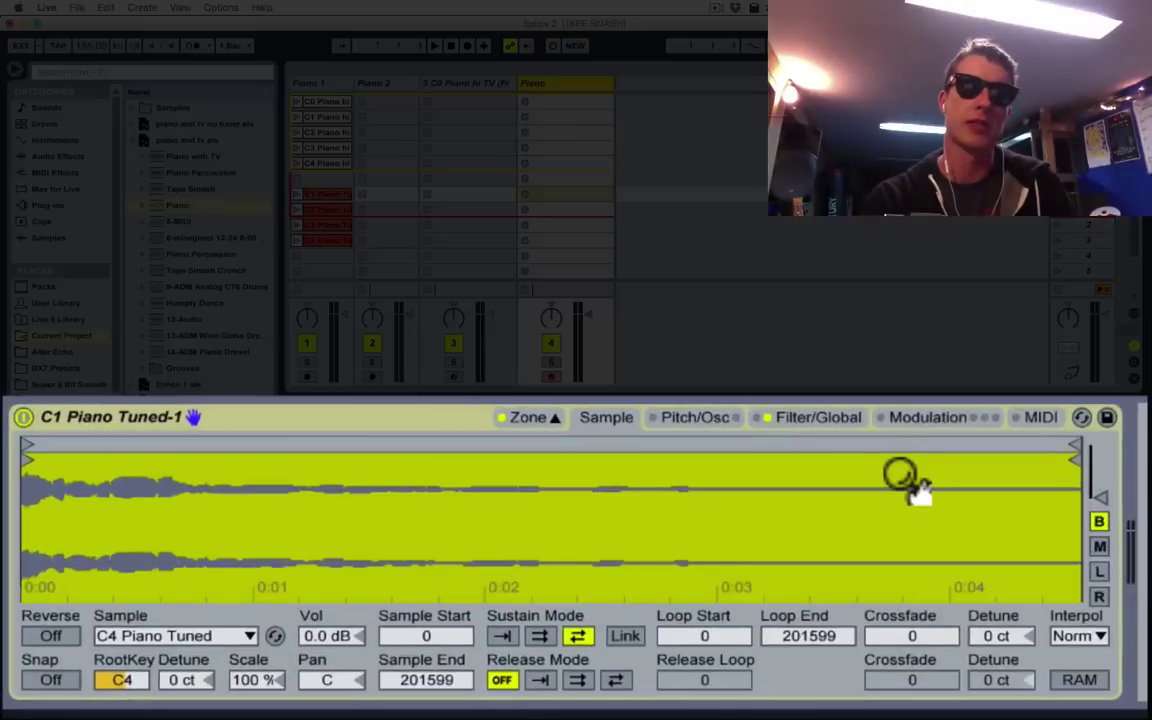
Turn Reverse on for the Piano track's C1 Piano Tuned-1 sampler
left_click(821, 419)
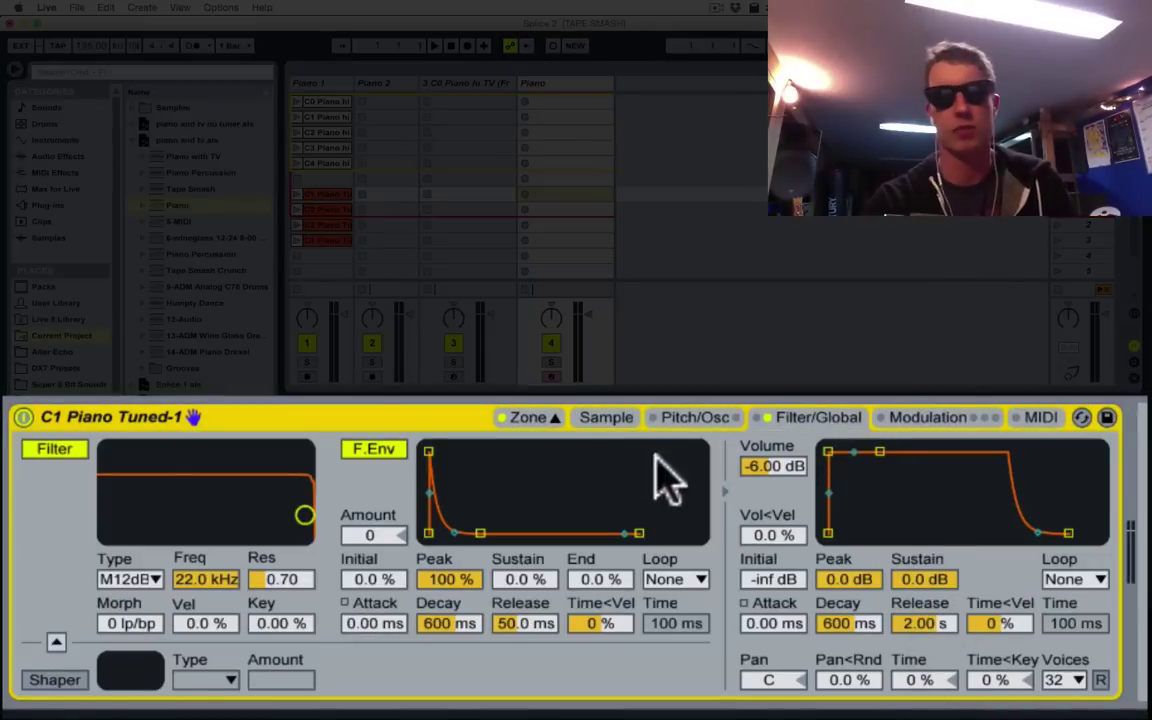
left_click(605, 419)
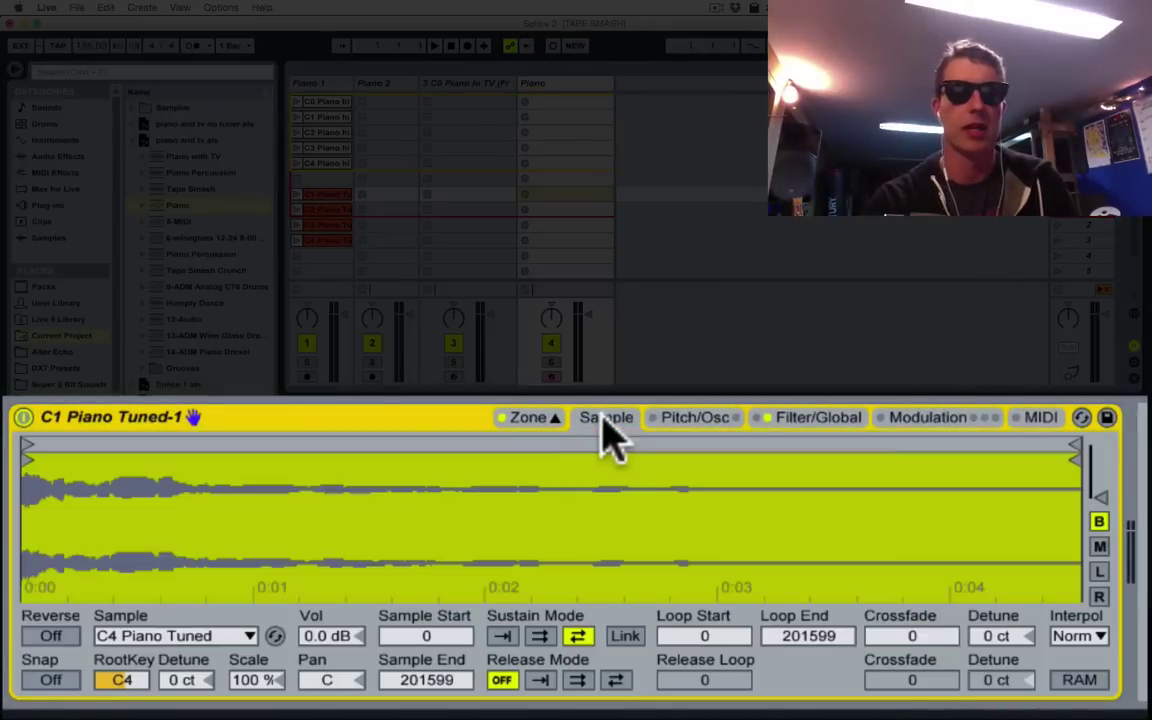
left_click(52, 637)
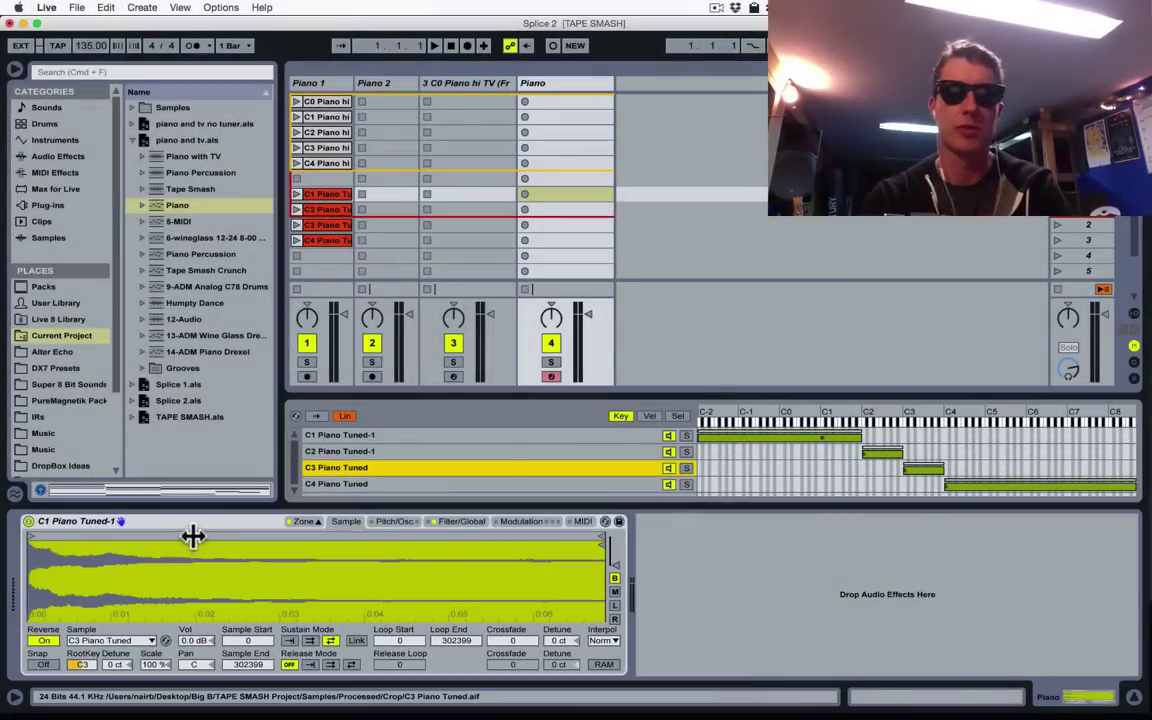
left_click(196, 534)
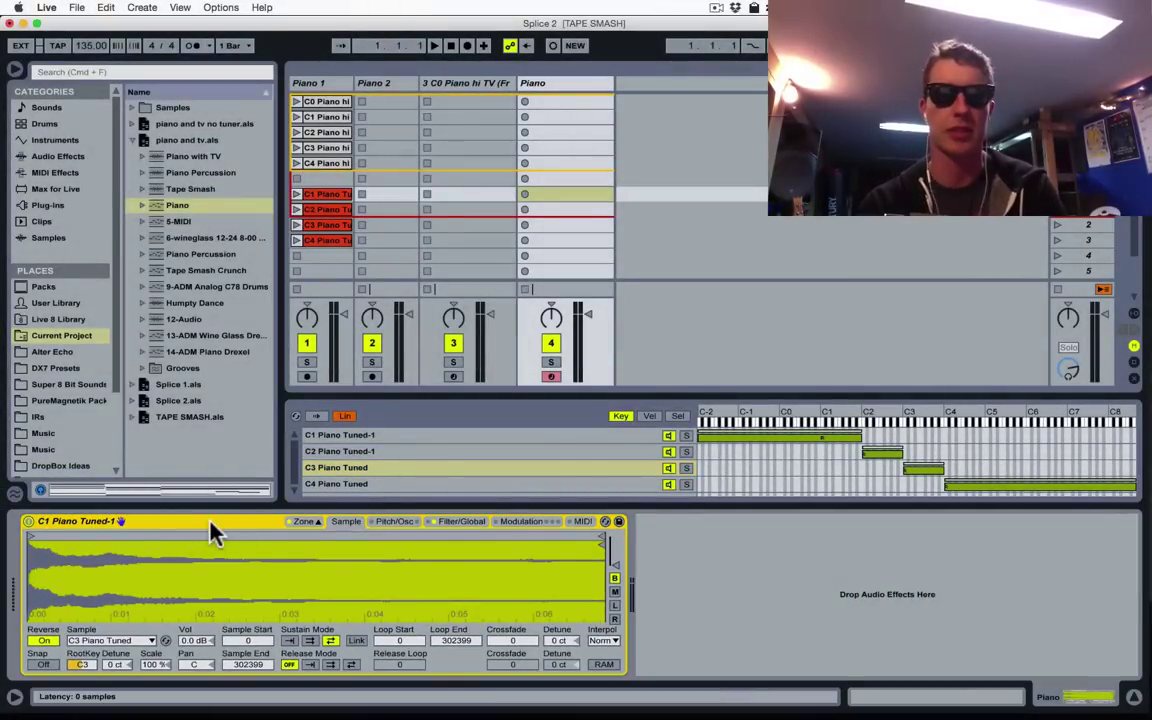
Group the reversed sampler into an Instrument Rack and show its macros and chain list
right_click(210, 526)
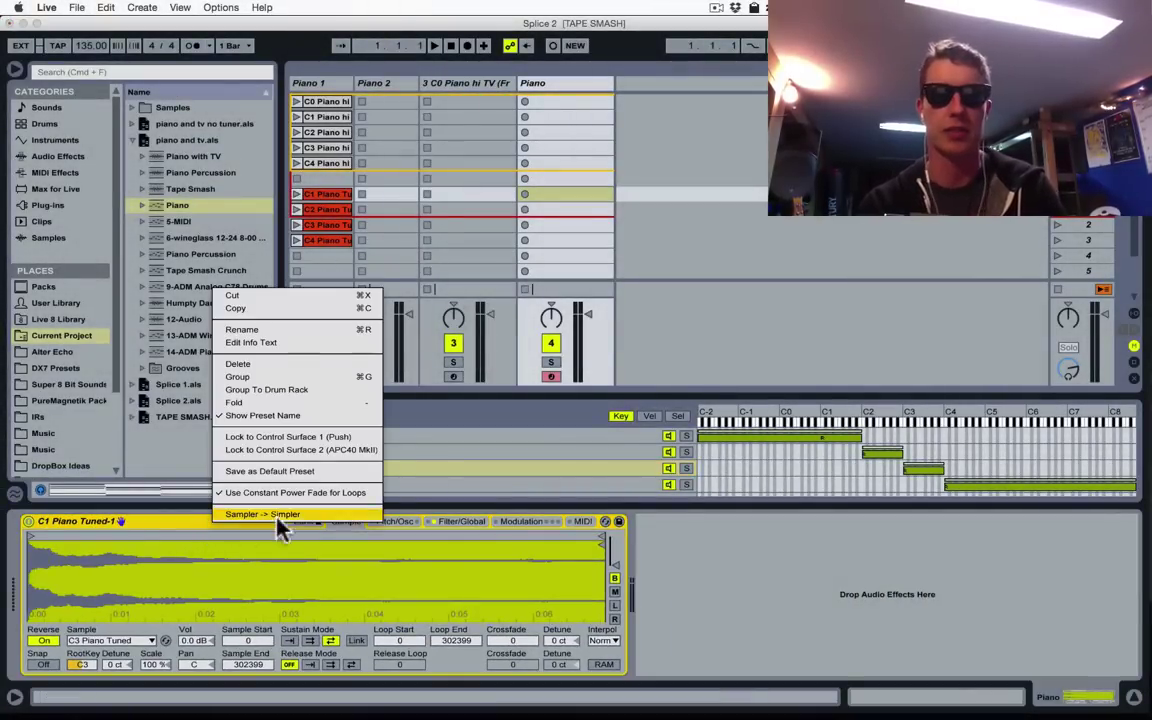
left_click(350, 383)
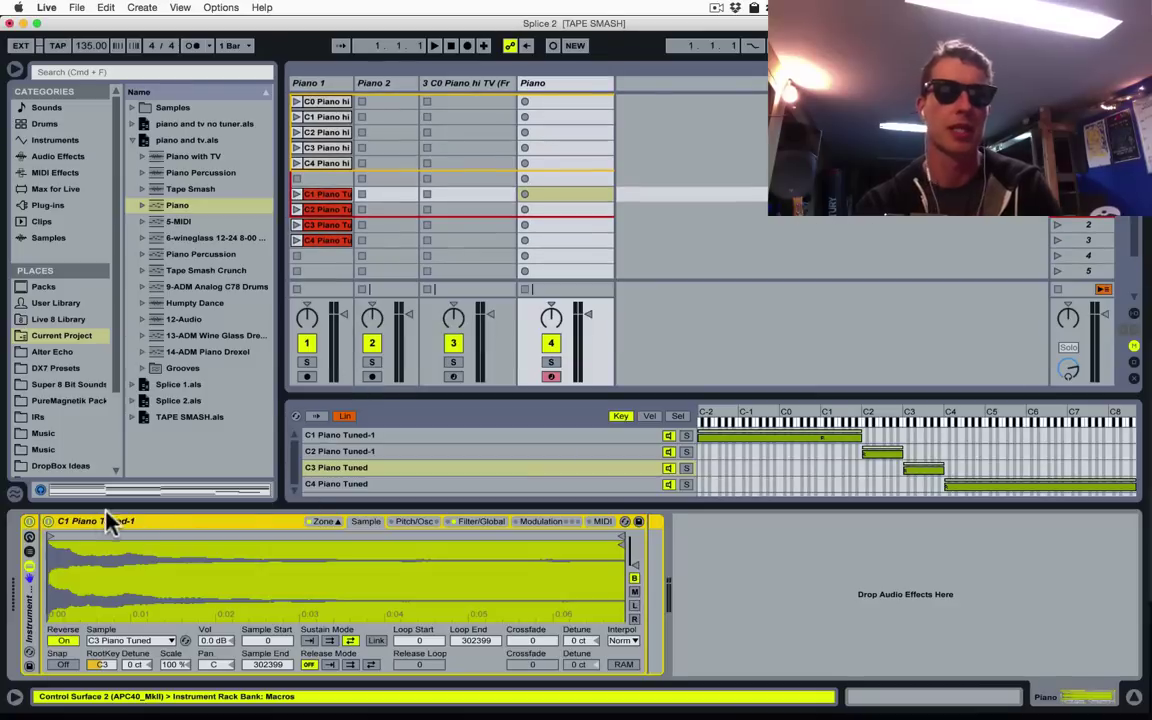
left_click(29, 538)
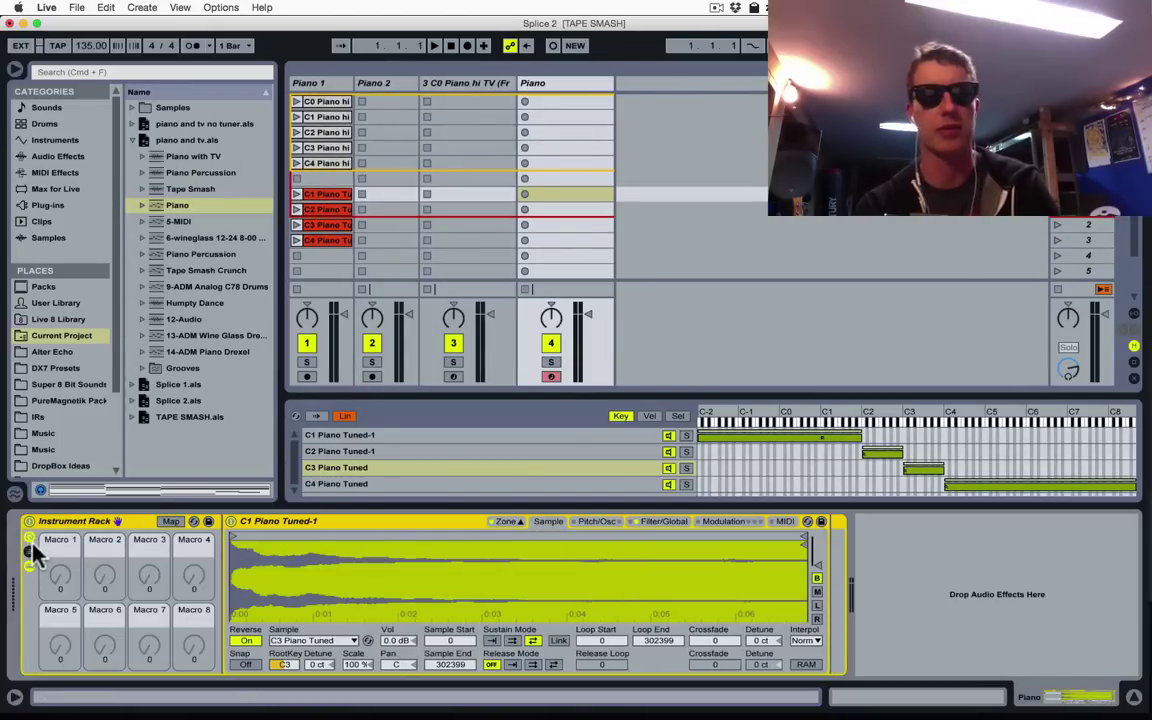
left_click(29, 553)
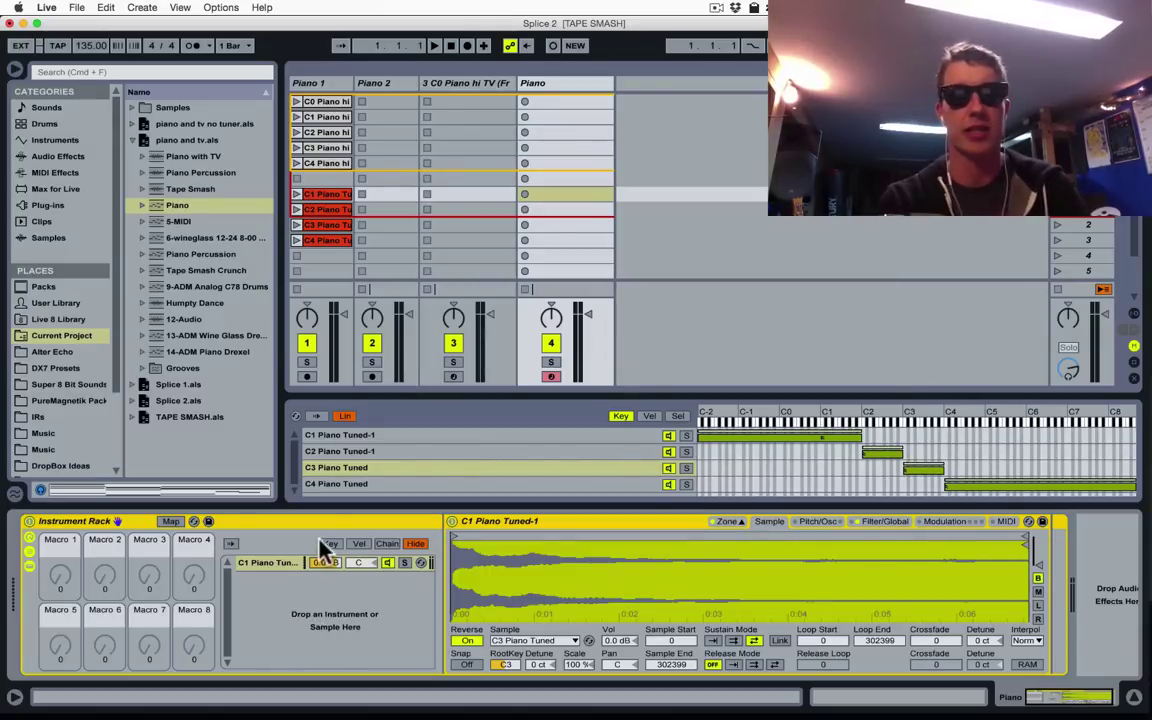
Move the C0 Piano hi TV sampler into the Piano rack and name it 1st Piano
left_click(456, 85)
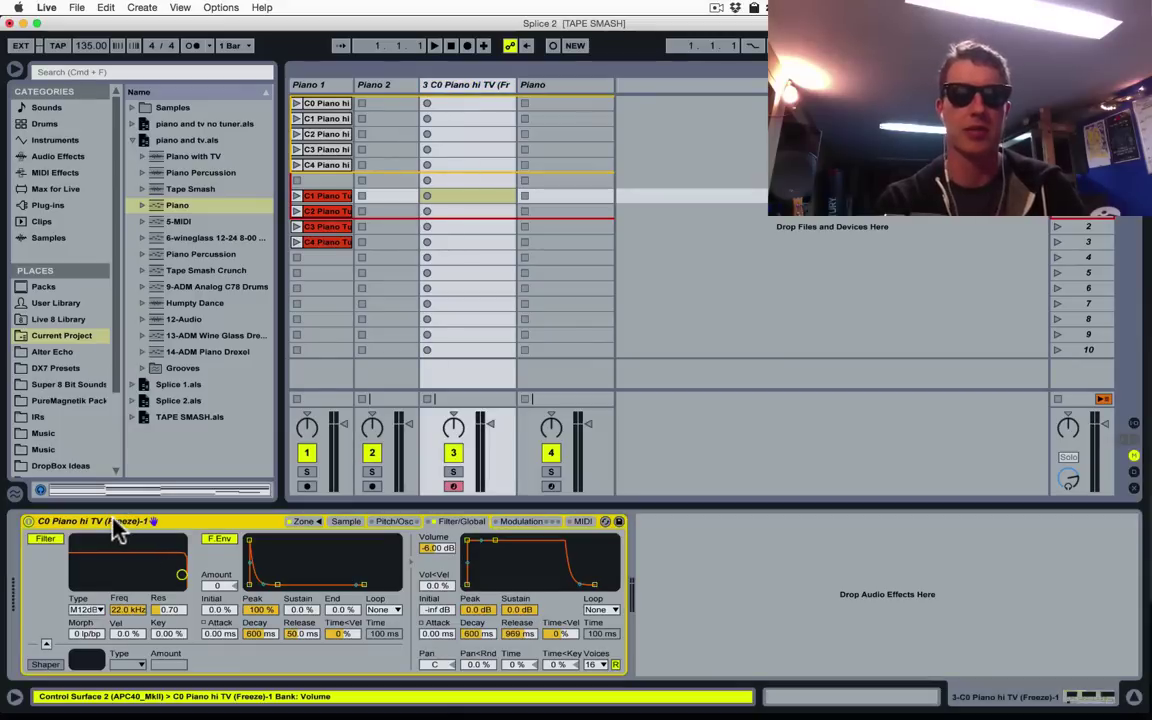
left_click_drag(115, 530, 315, 615)
left_click(499, 521)
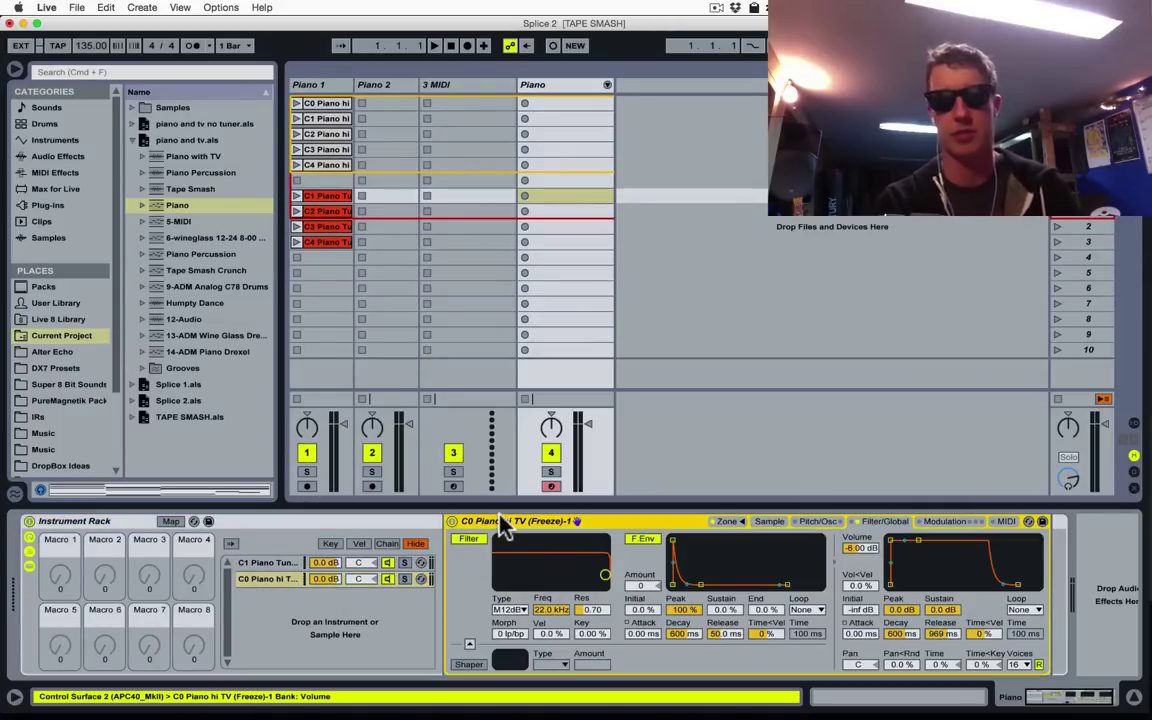
key("super+r")
type("fsf")
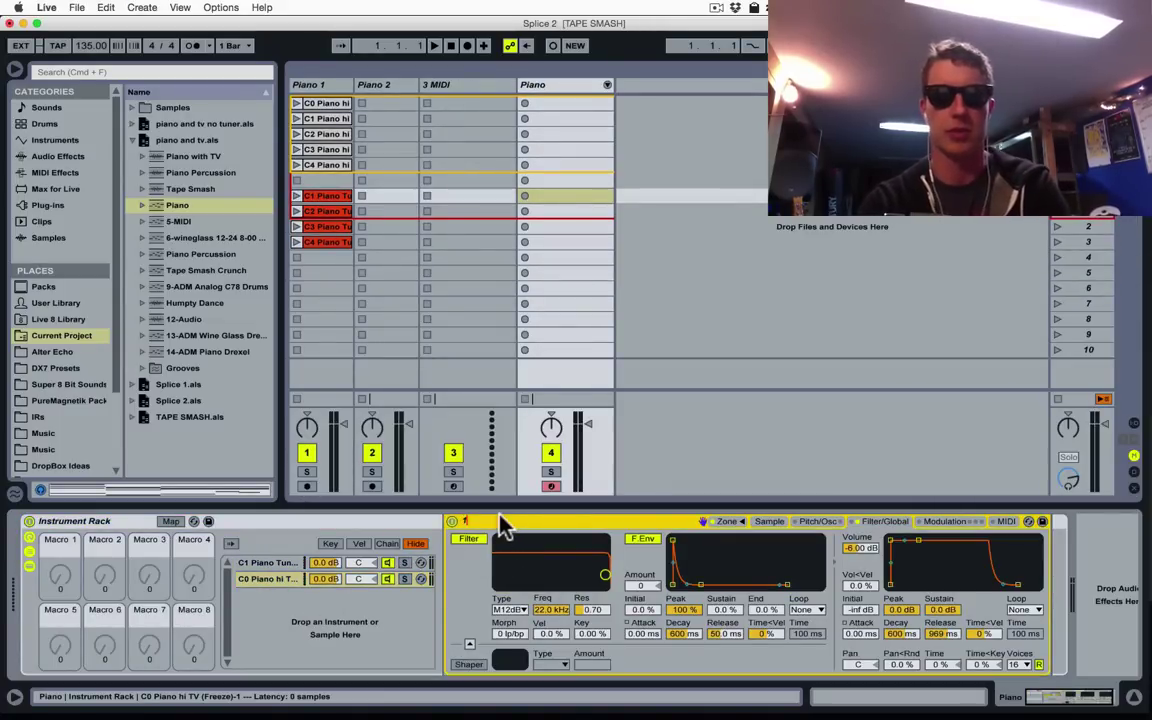
type(" Piano")
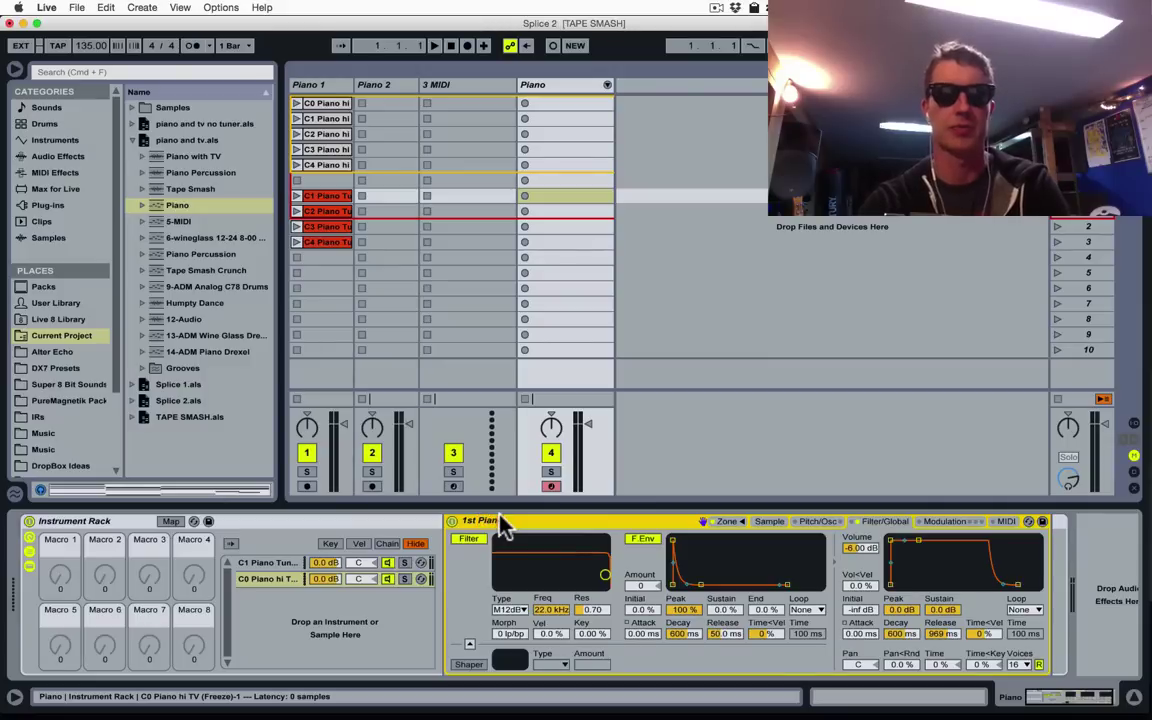
key("Return")
Rename the other sampler '2nd Piano (Reverse)' and place the 1st Piano chain above it
left_click(253, 566)
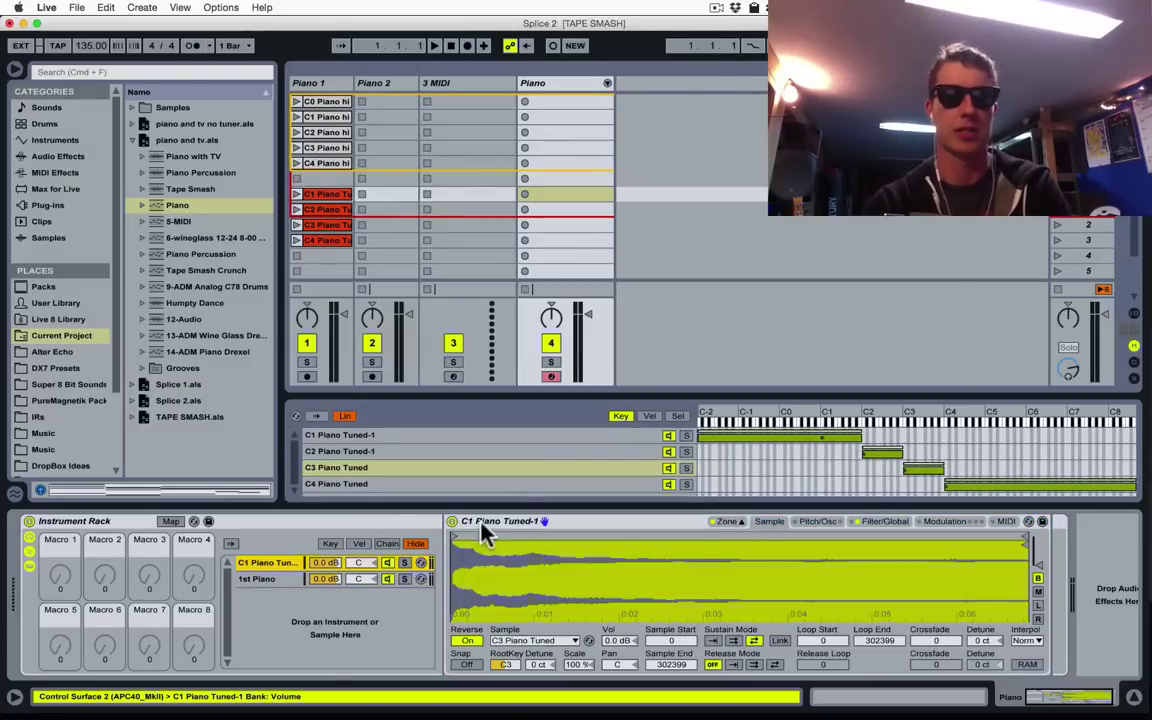
key("super+r")
type("2nd")
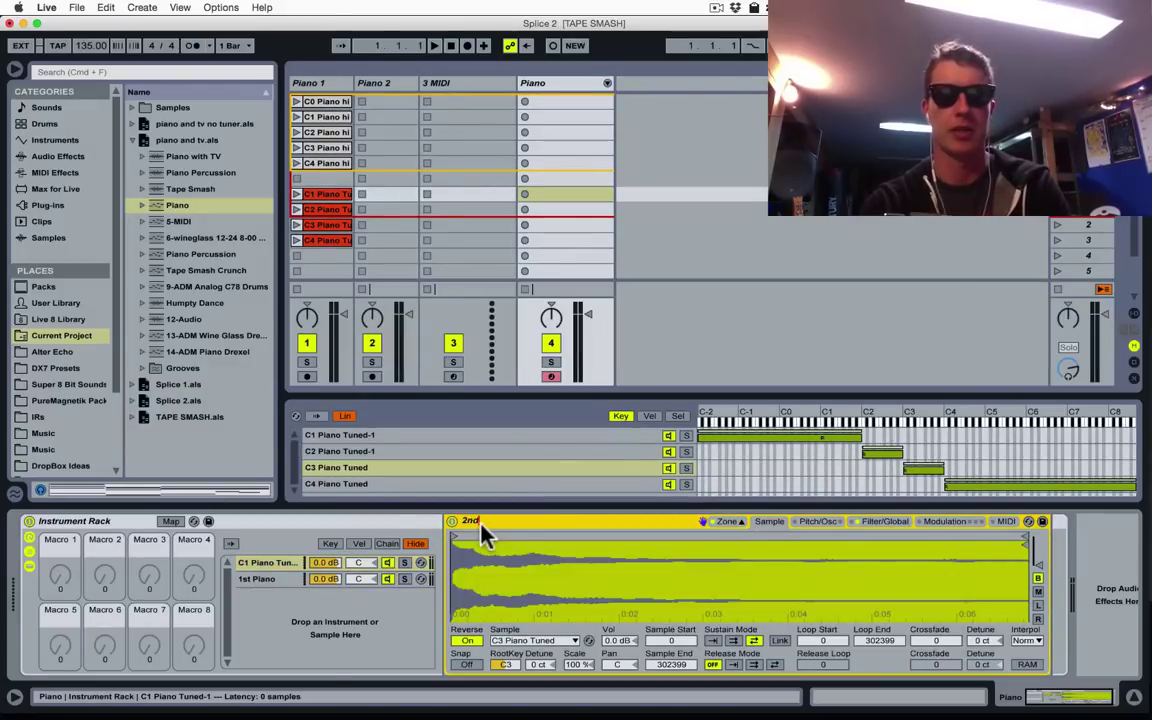
type(" Piano")
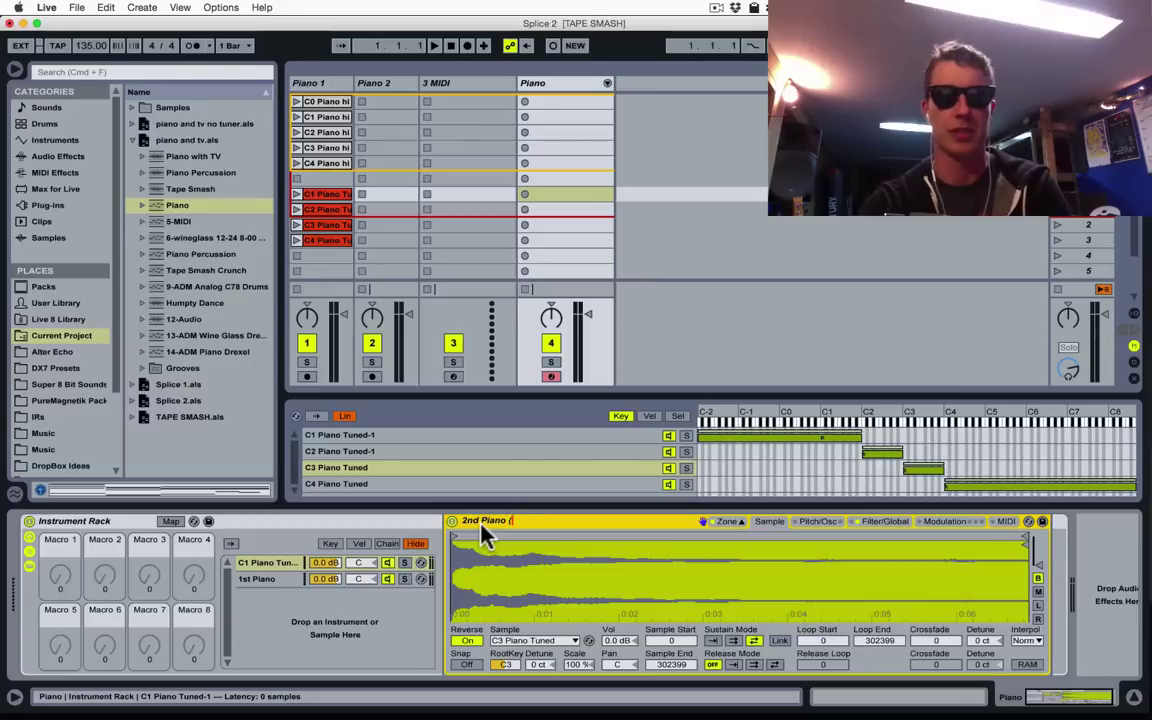
type(" (Reverse)")
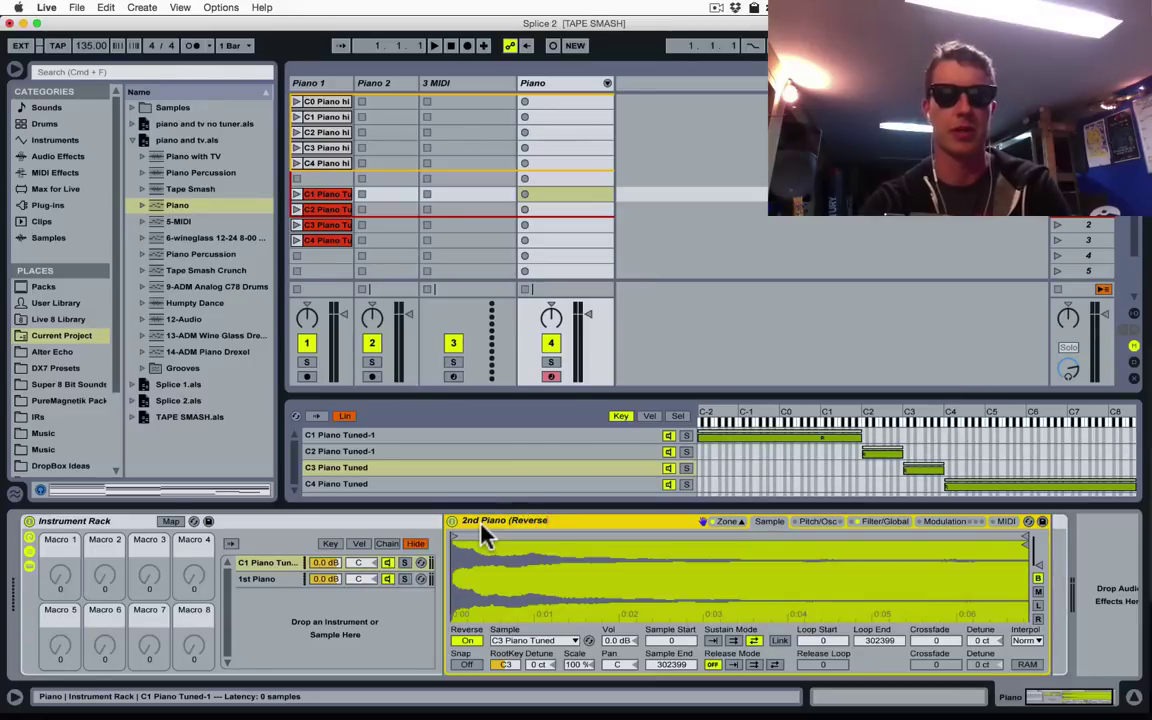
key("Return")
left_click_drag(281, 588, 270, 556)
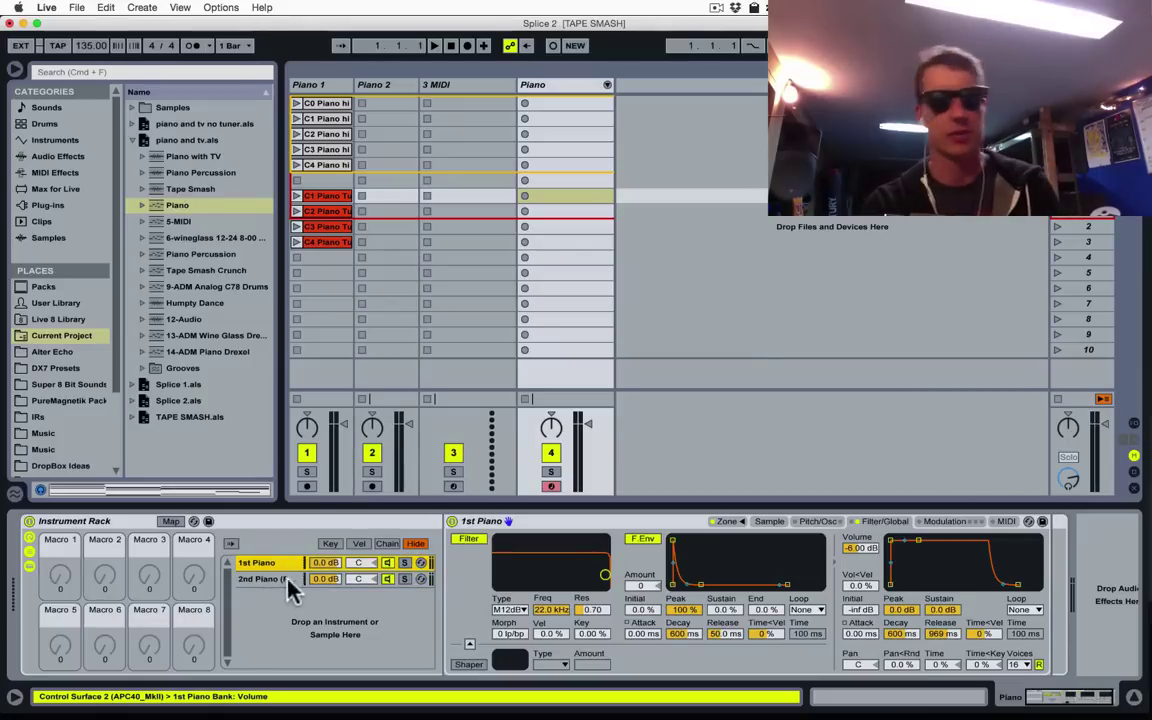
Select all five key-zone samples in 1st Piano and set their Sustain Mode to ping-pong
left_click(768, 523)
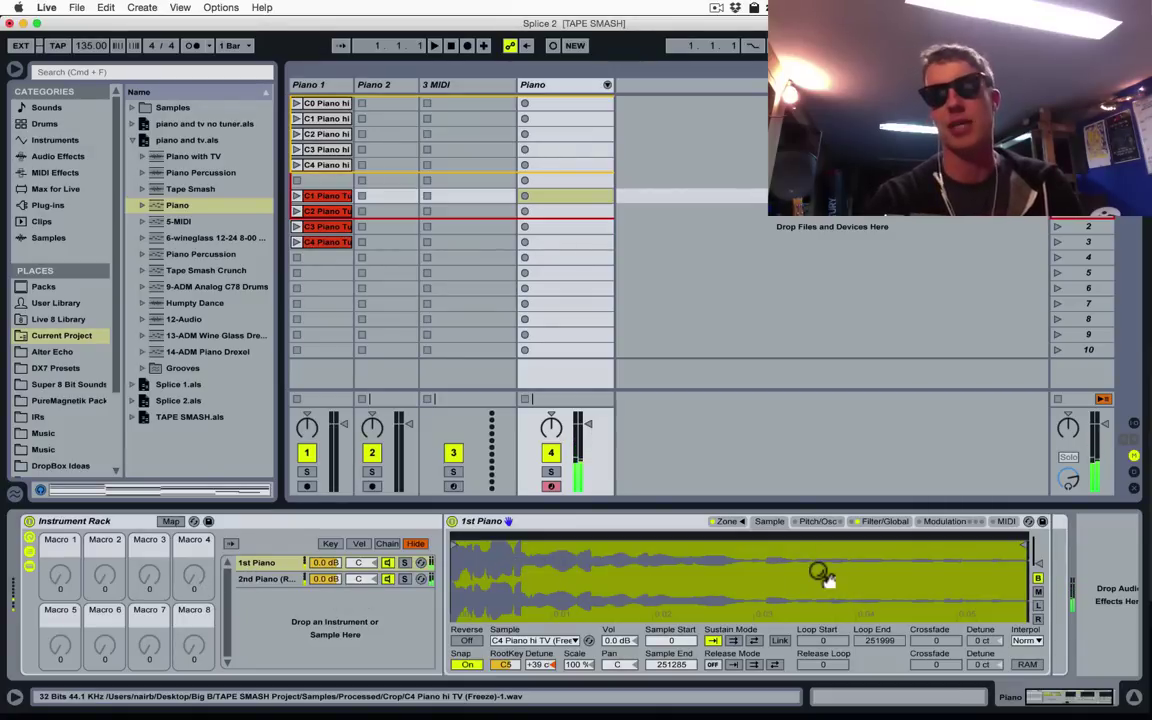
left_click(270, 563)
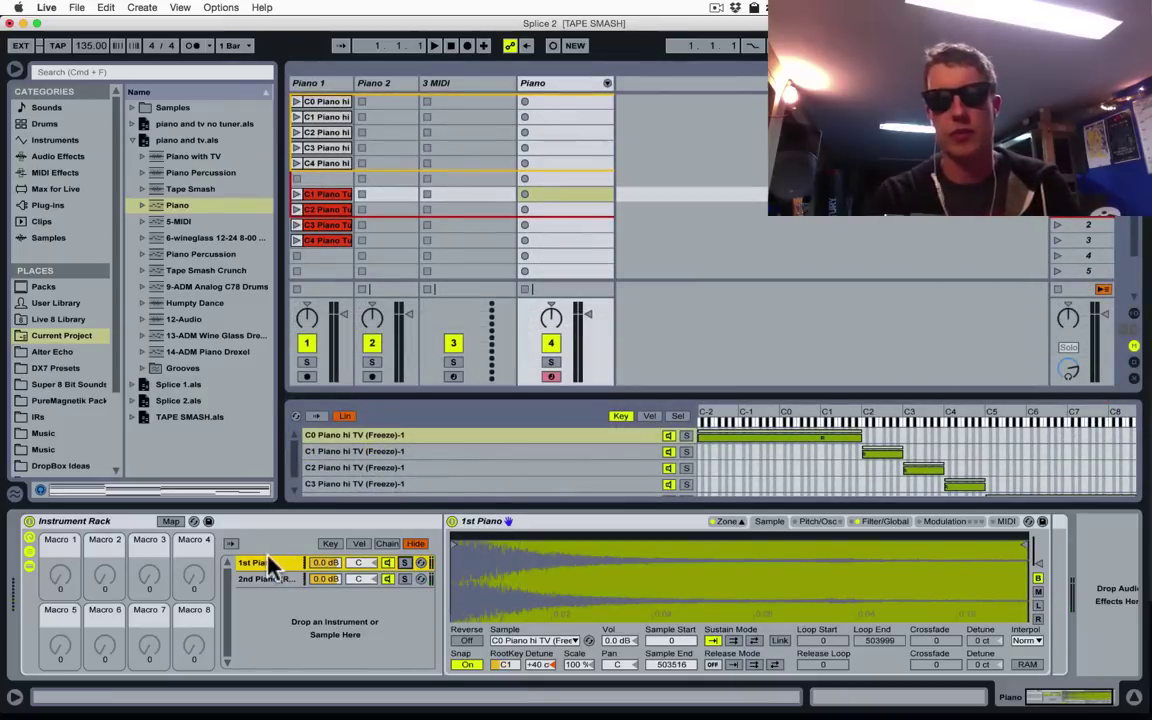
scroll(490, 447, "down", 1)
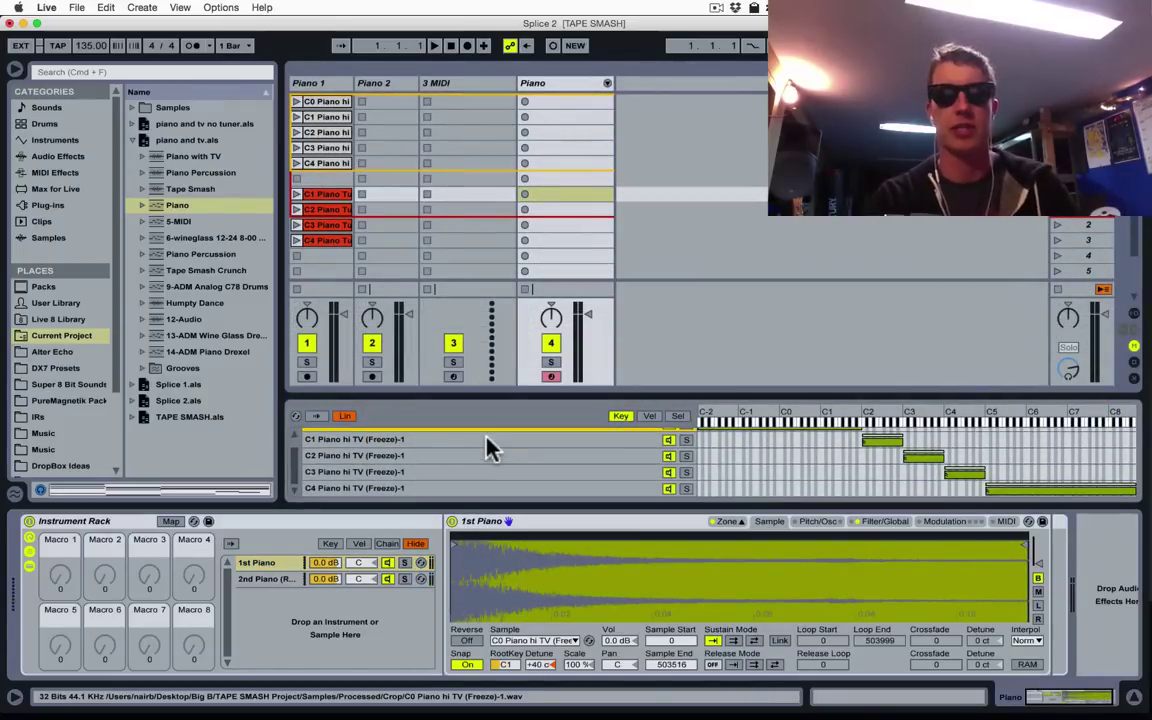
key("super+a")
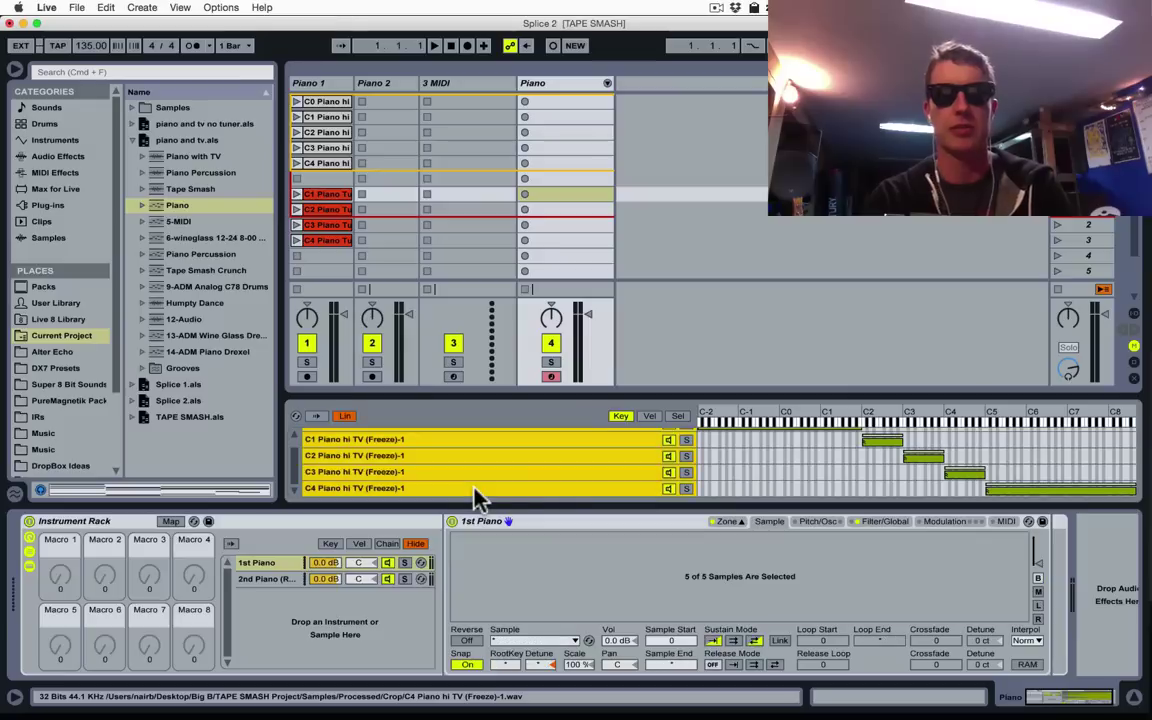
left_click(756, 641)
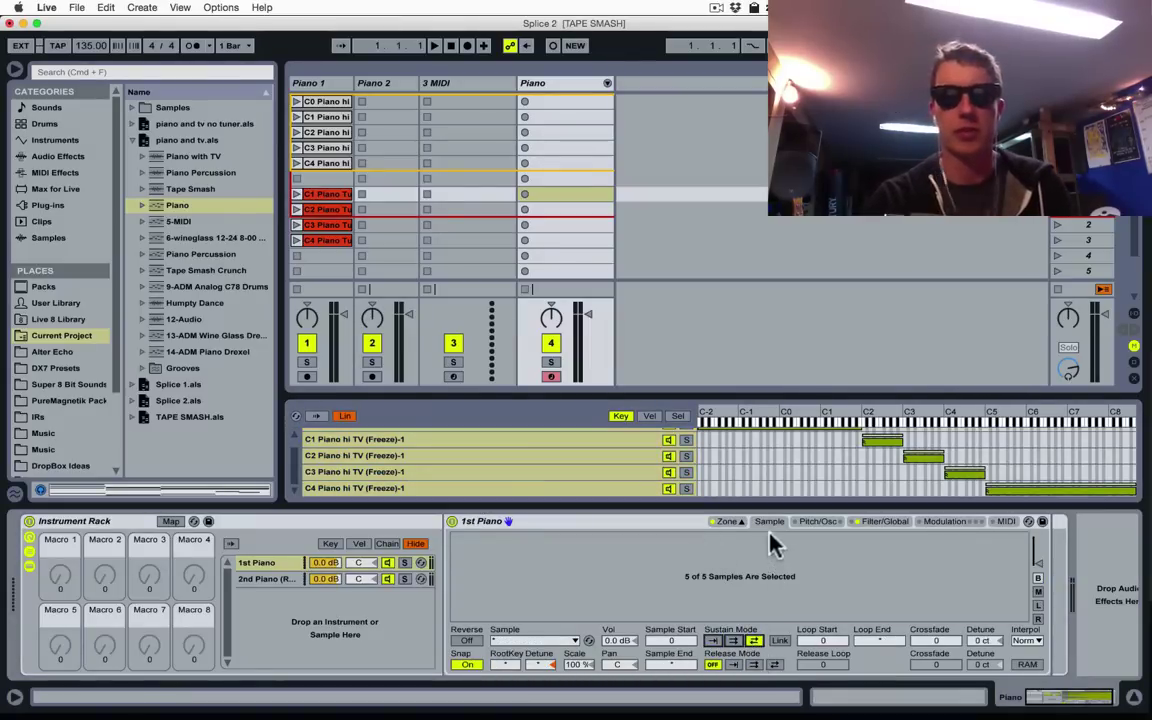
left_click(600, 472)
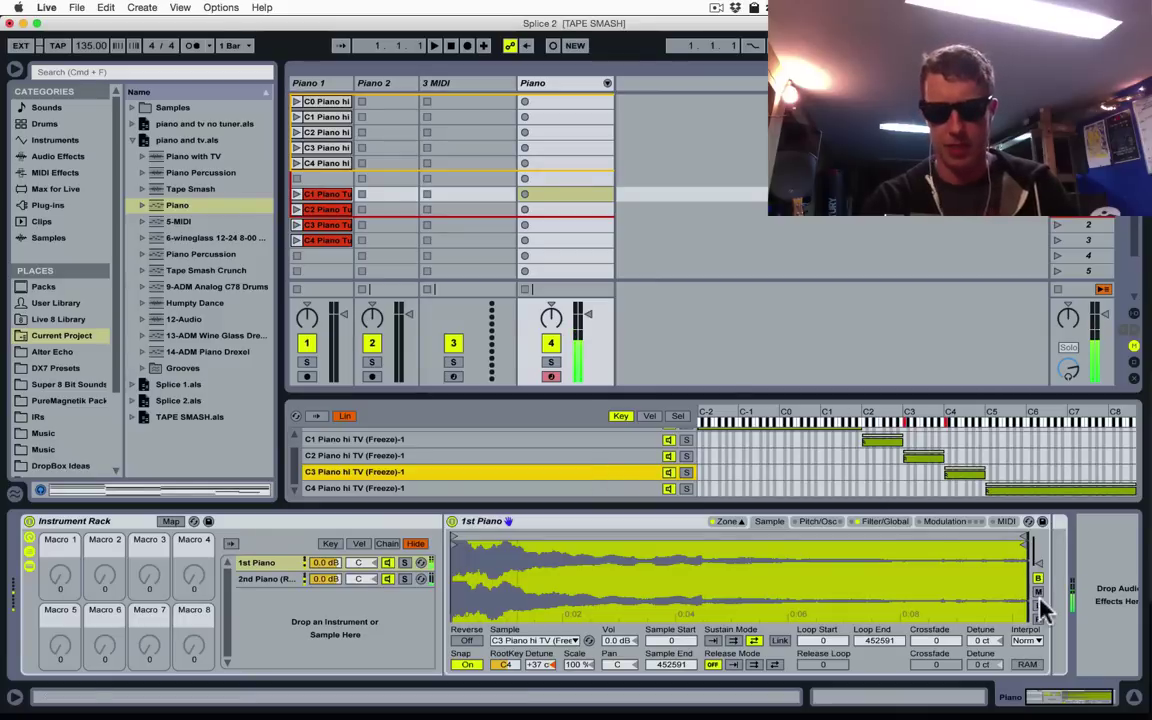
left_click_drag(617, 588, 676, 560)
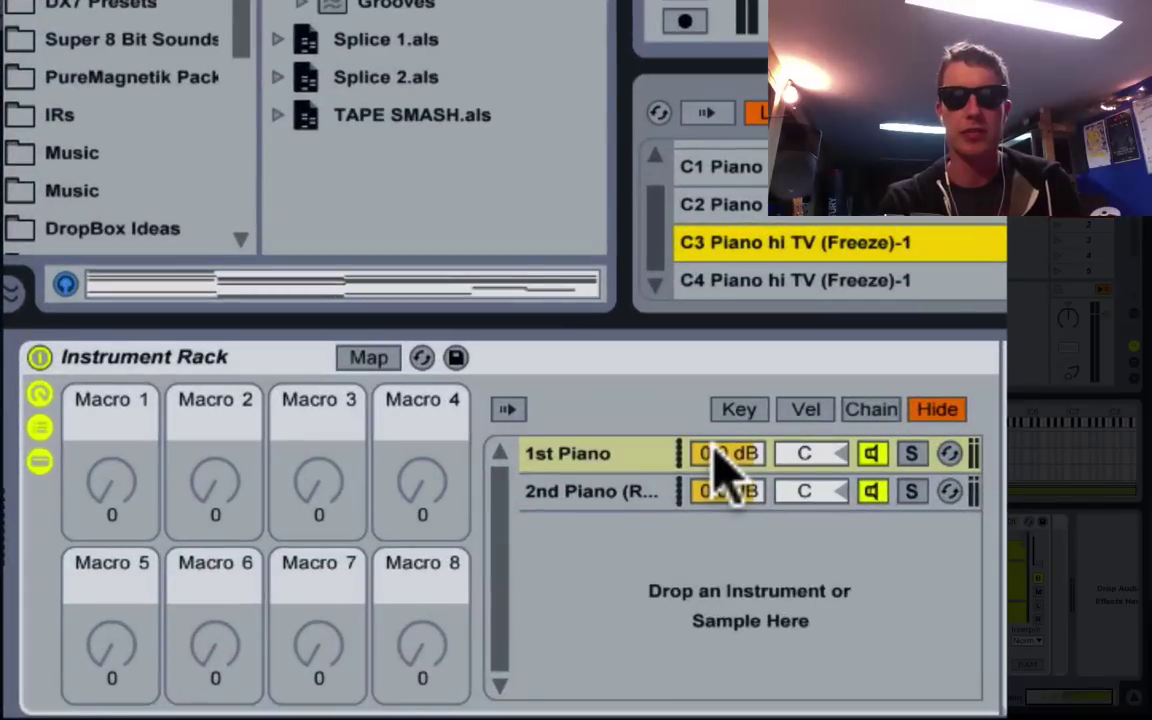
Map the 1st Piano chain volume to Macro 1 and the reversed chain volume to Macro 2
right_click(321, 563)
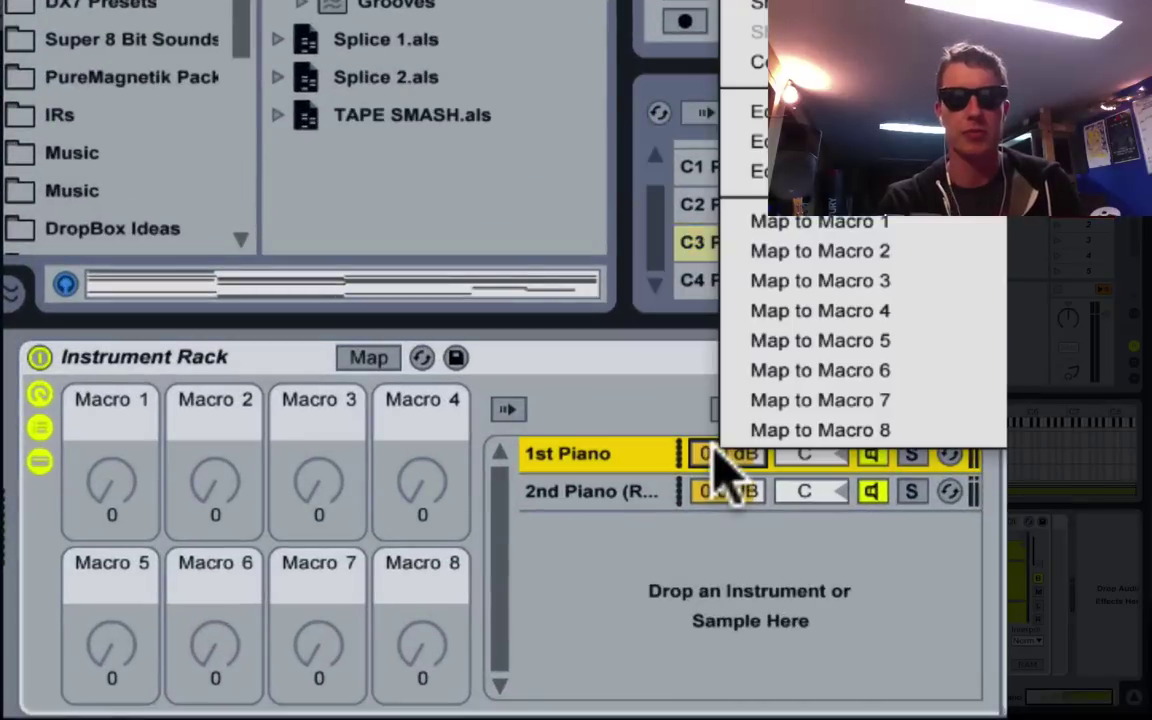
left_click(822, 224)
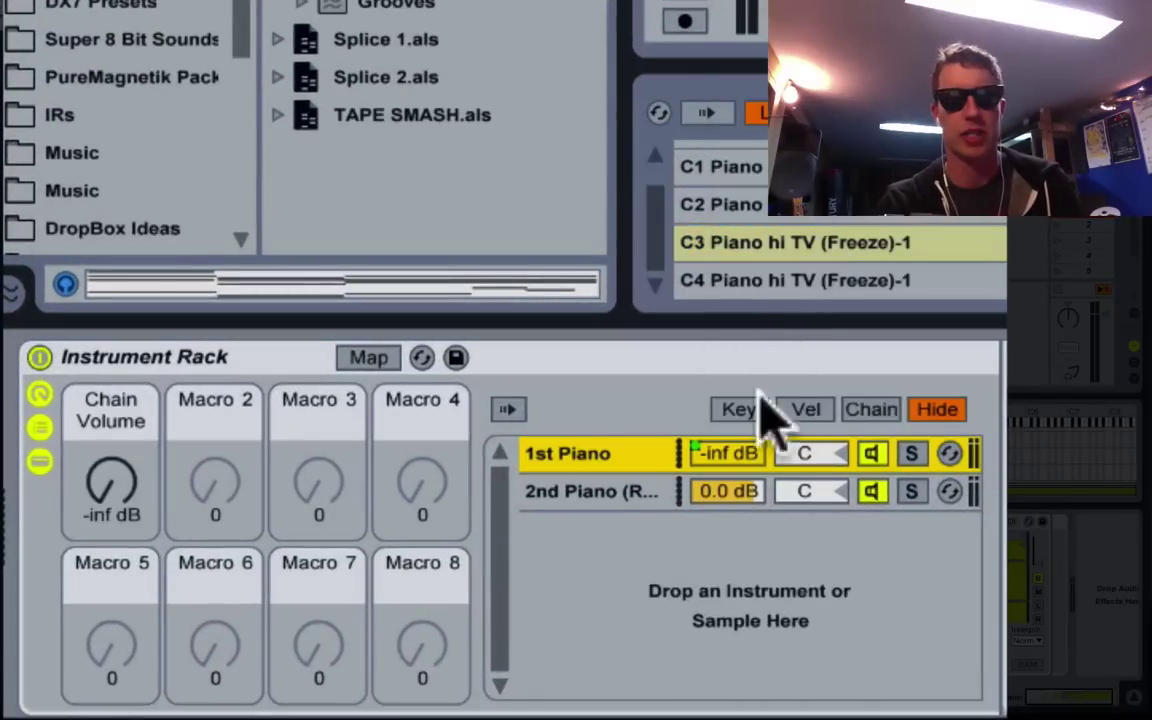
right_click(729, 495)
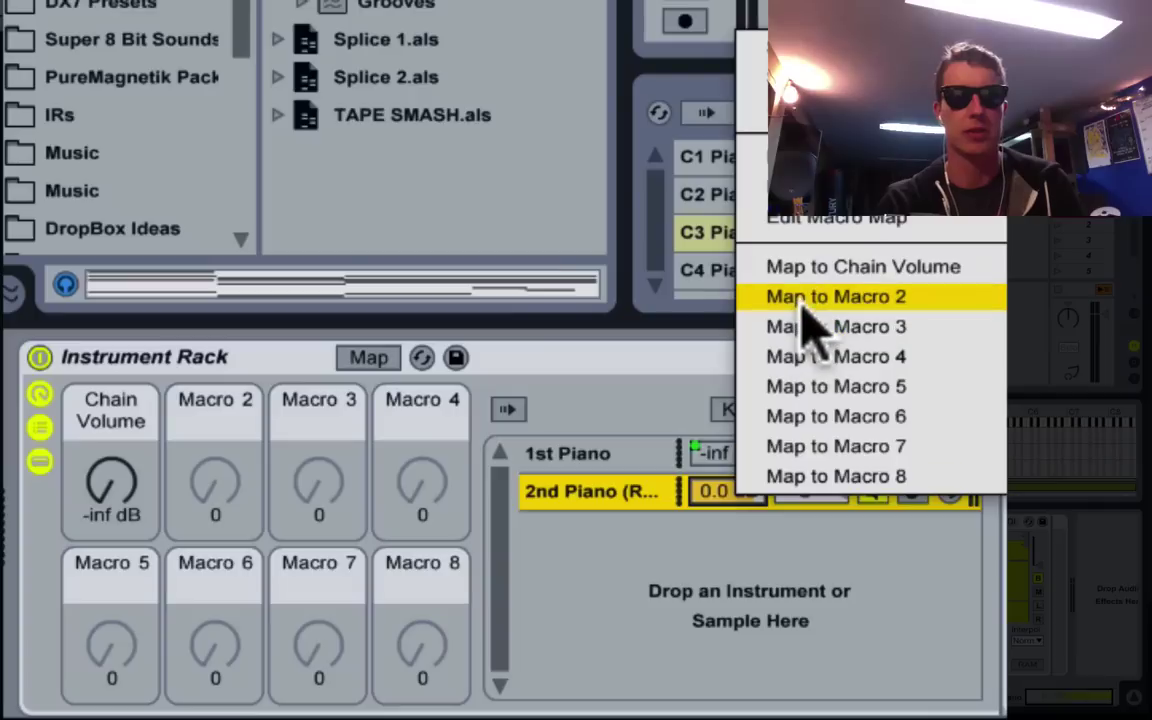
left_click(805, 297)
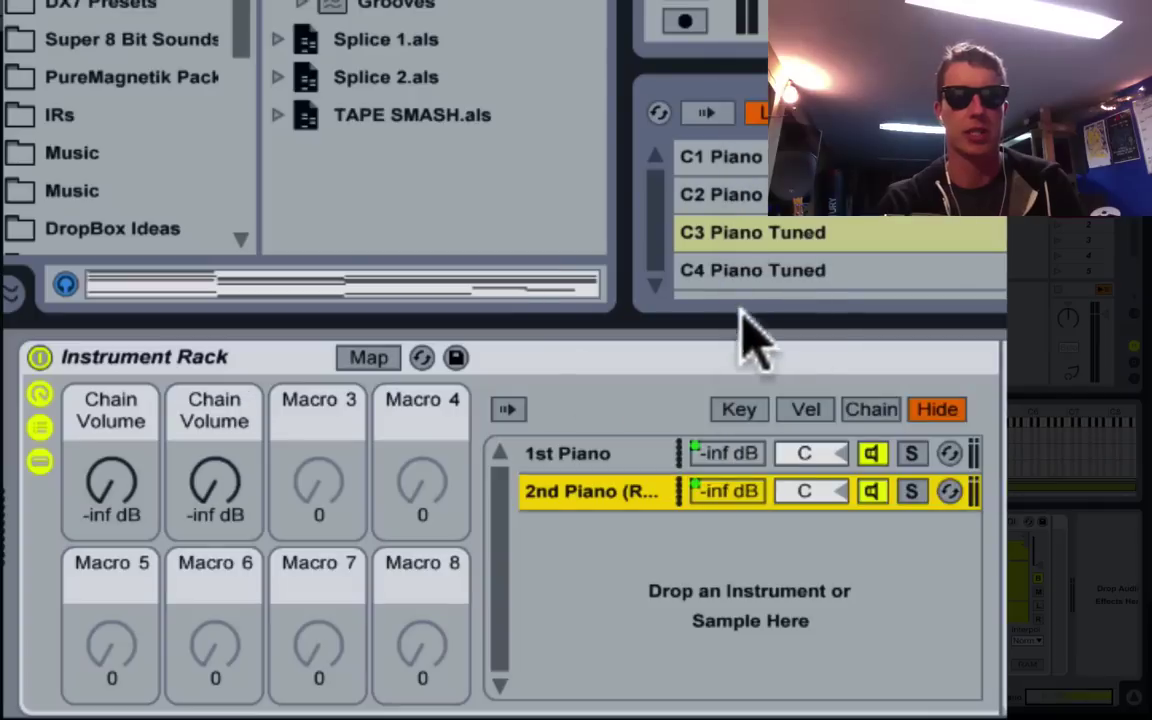
Rename Macro 1 to '1st Piano' and Macro 2 to '2nd Rev Piano'
left_click(115, 438)
key("ctrl+r")
type("1")
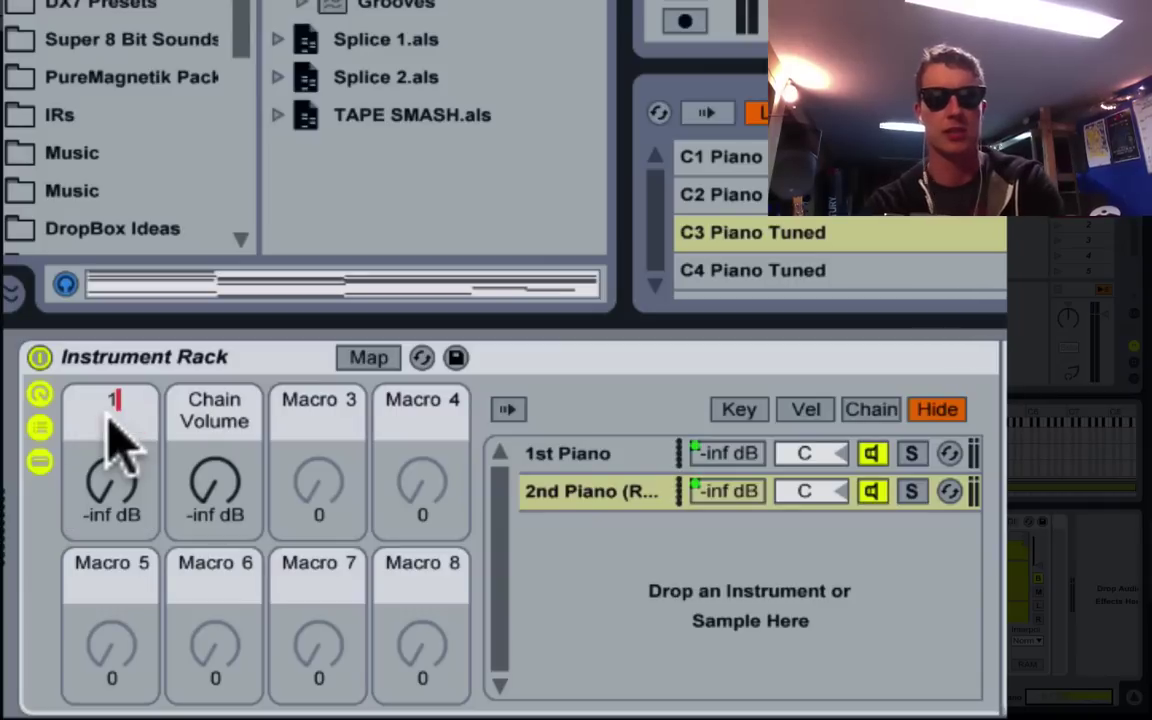
type("st Piano")
key("Tab")
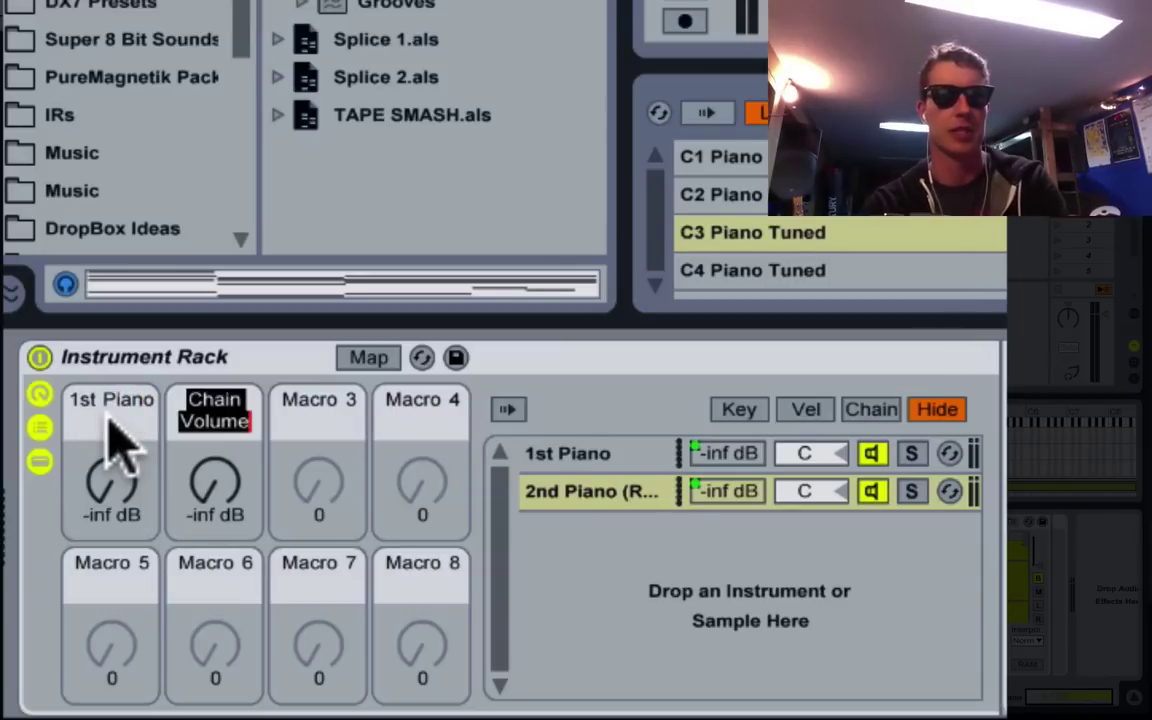
type("2nd")
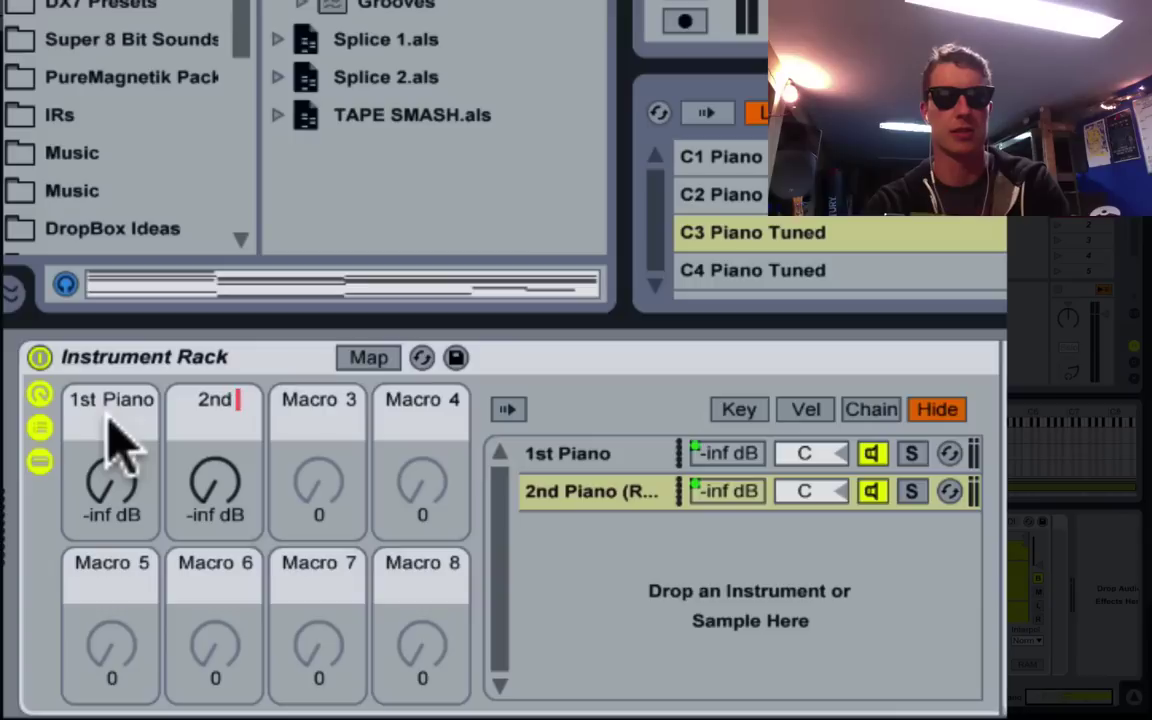
type(" Rev")
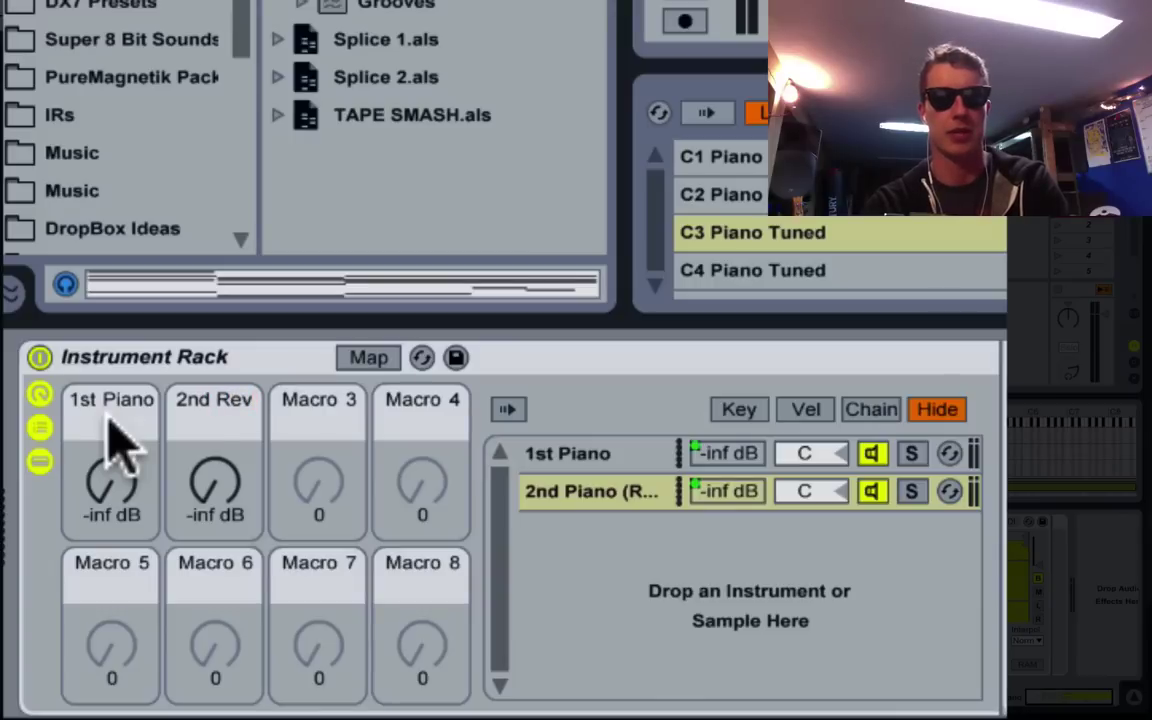
type(" Piano")
key("Return")
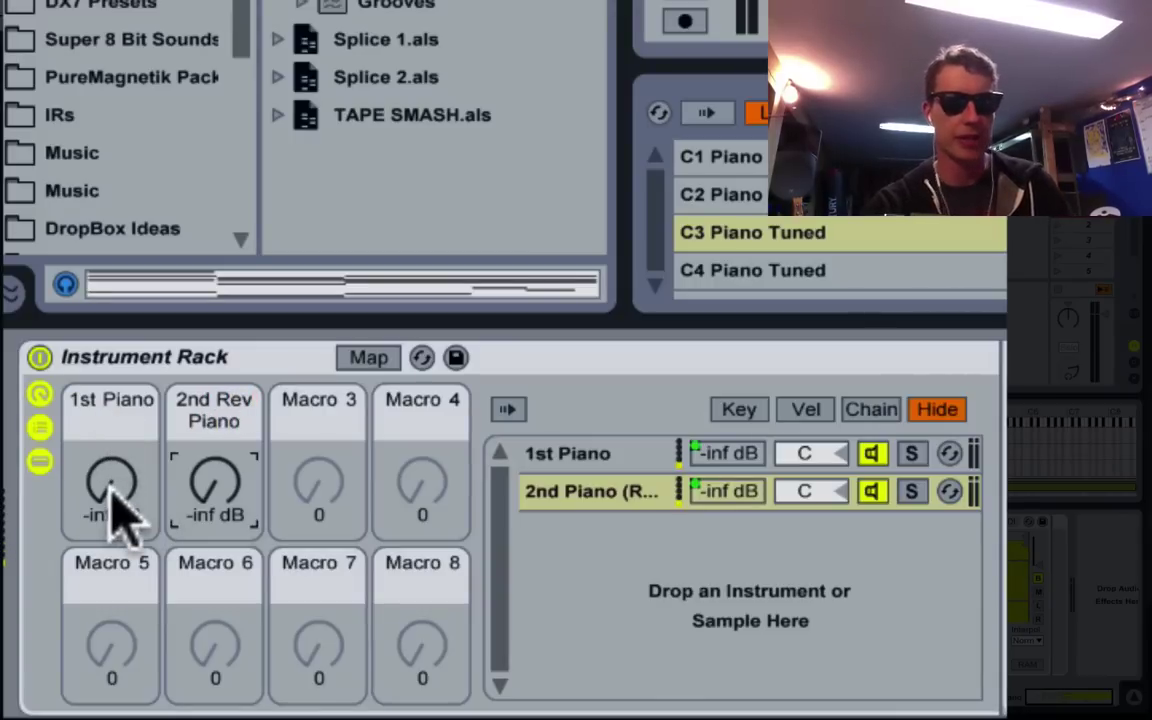
Set the 2nd Rev Piano macro to 3.798 dB and return 1st Piano to -inf dB
left_click_drag(113, 489, 113, 419)
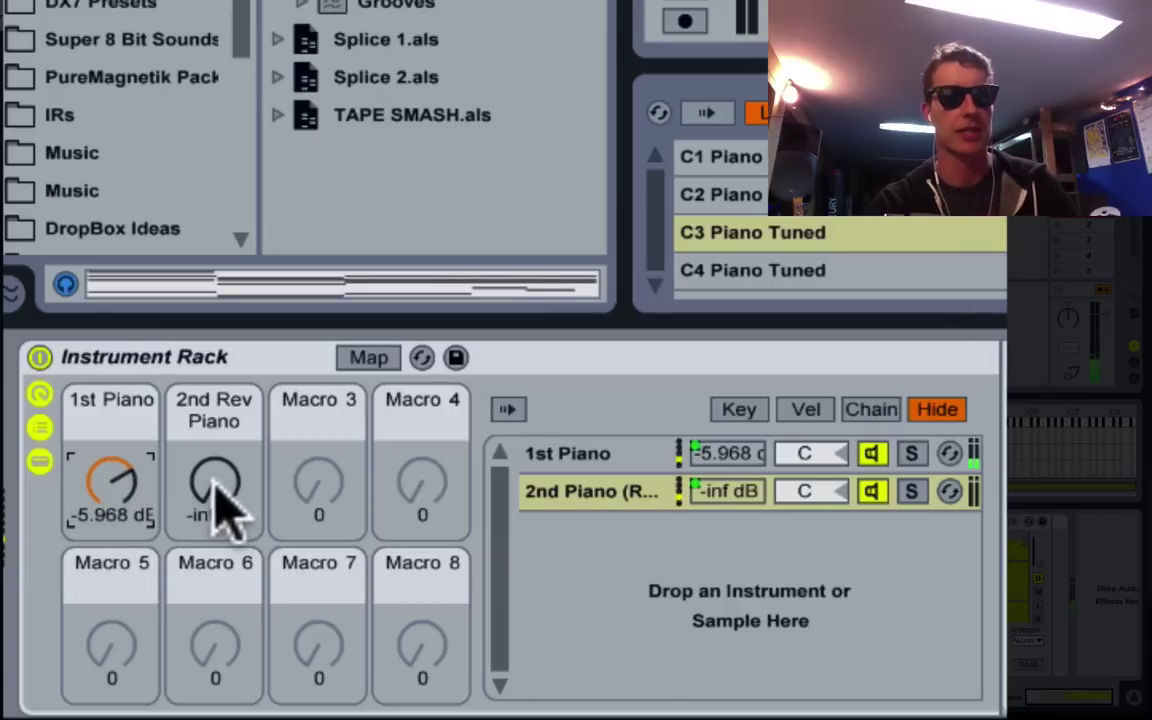
mouse_move(213, 488)
left_mouse_down()
mouse_move(213, 440)
mouse_move(213, 480)
left_mouse_up()
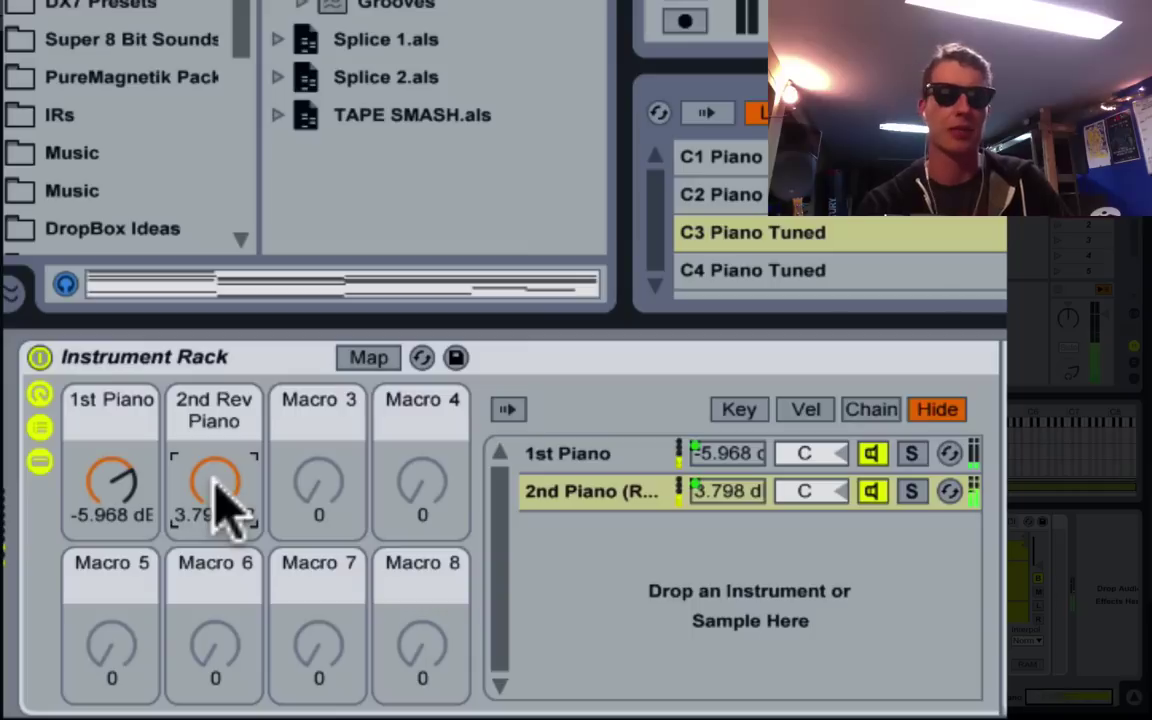
left_click_drag(112, 480, 112, 580)
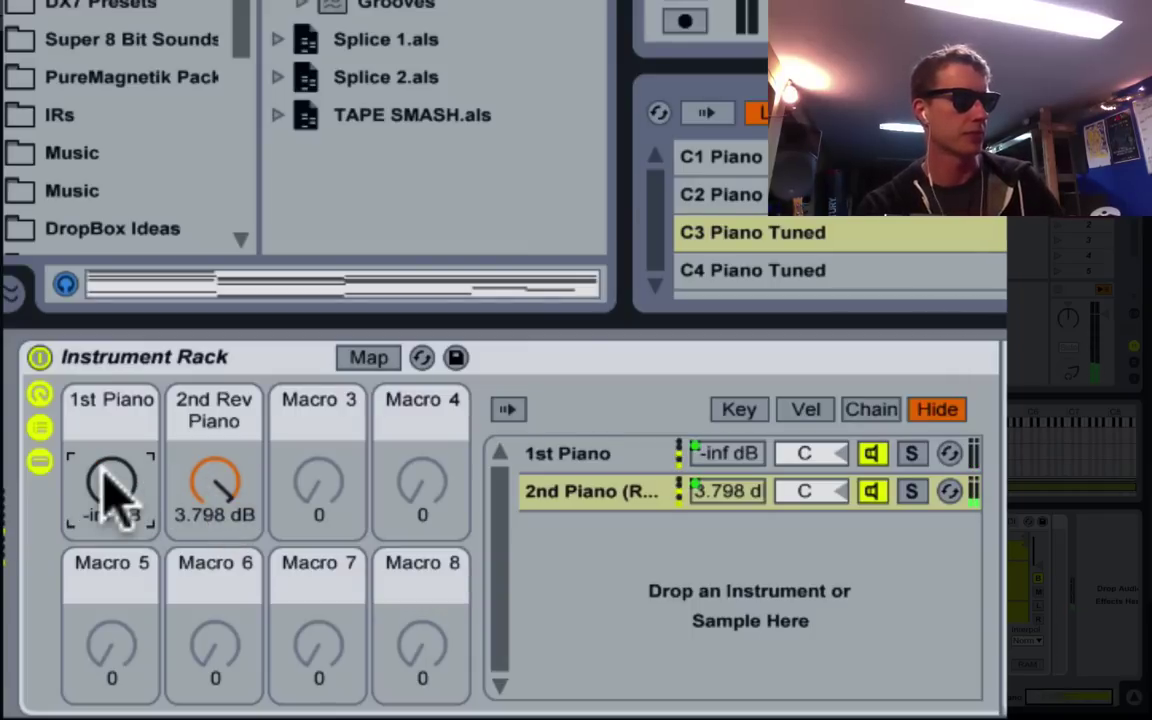